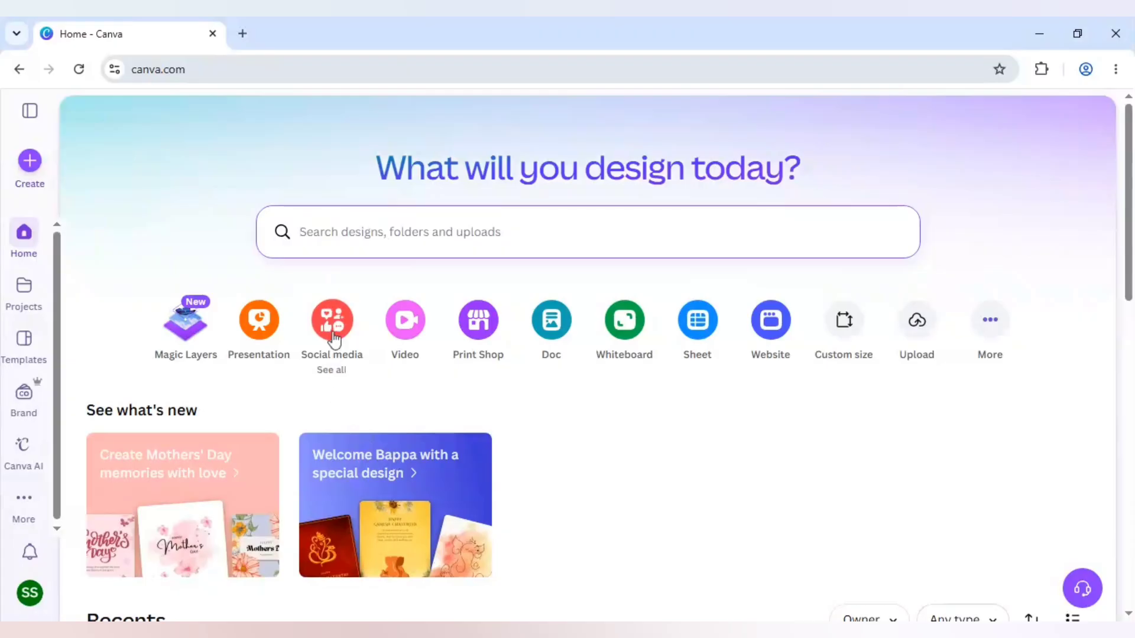
Create a blank YouTube Thumbnail design and add a heading that reads "Daddy"
left_click(331, 334)
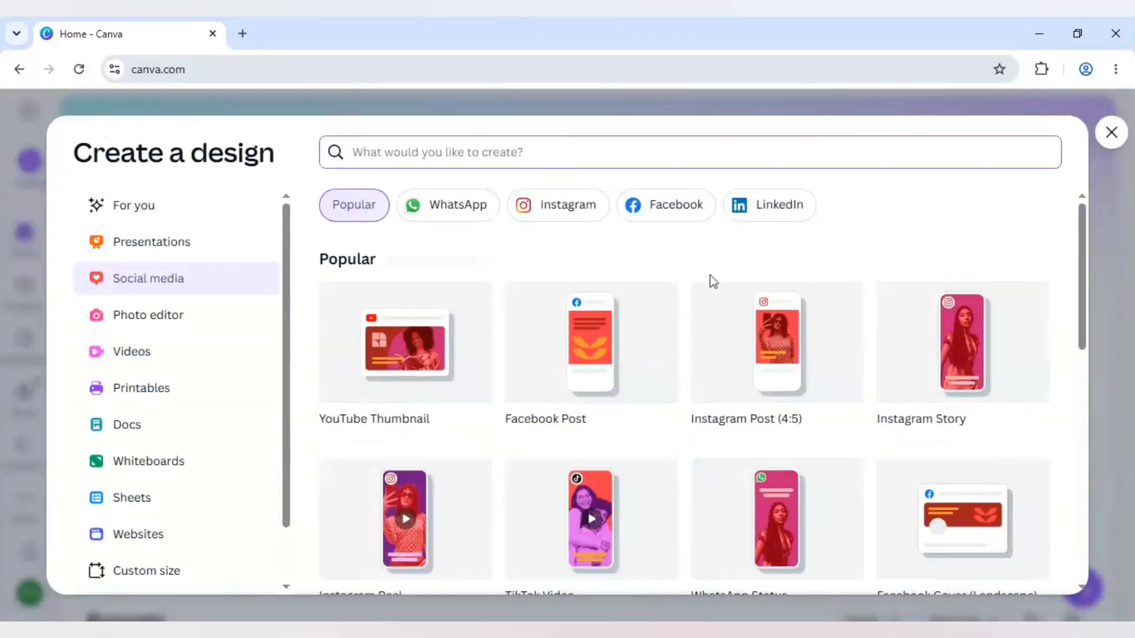
left_click(411, 360)
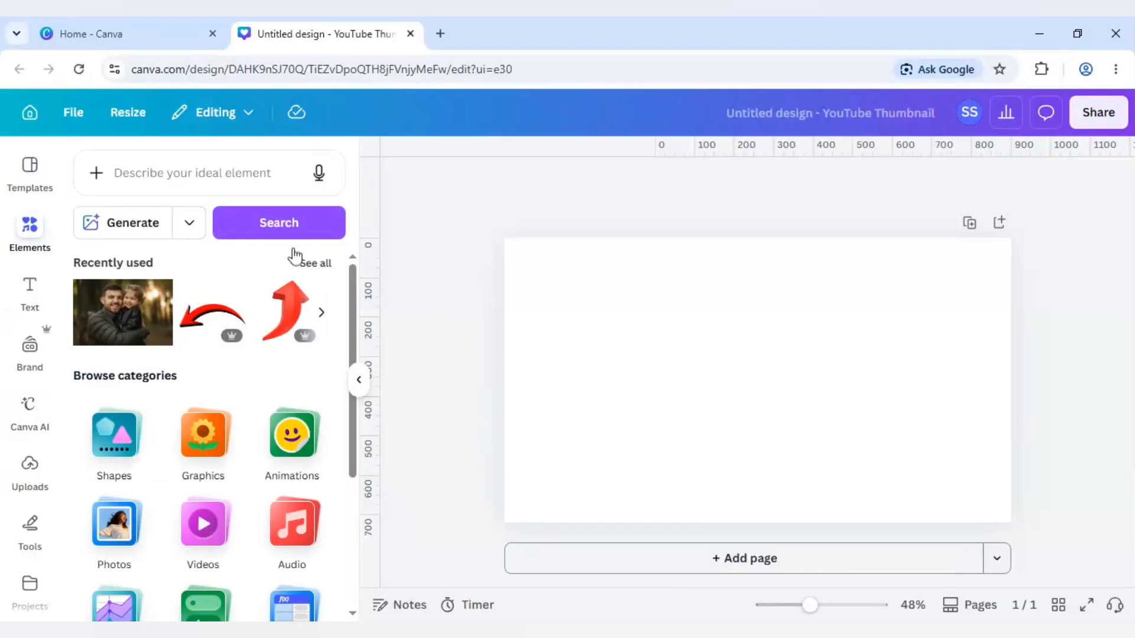
left_click(30, 298)
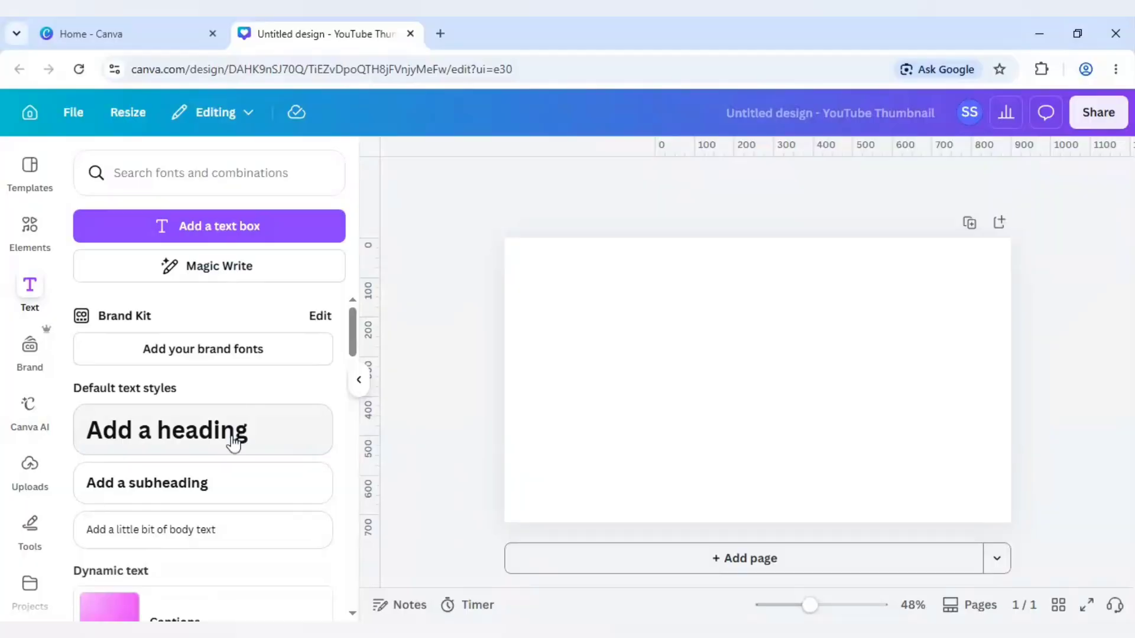
left_click(234, 440)
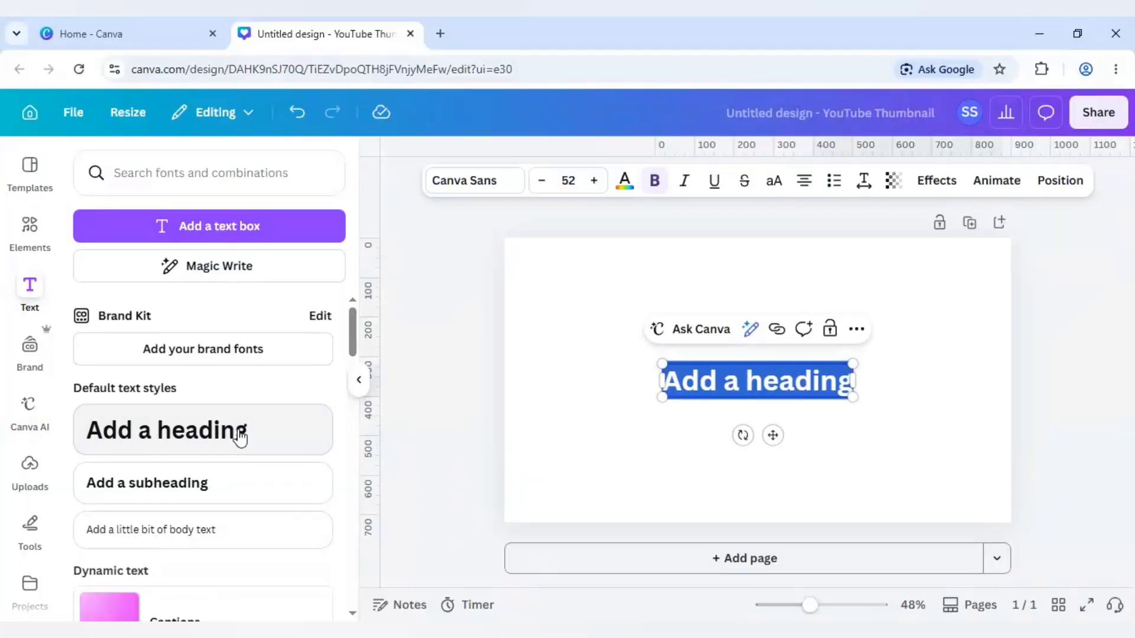
type("Daddy")
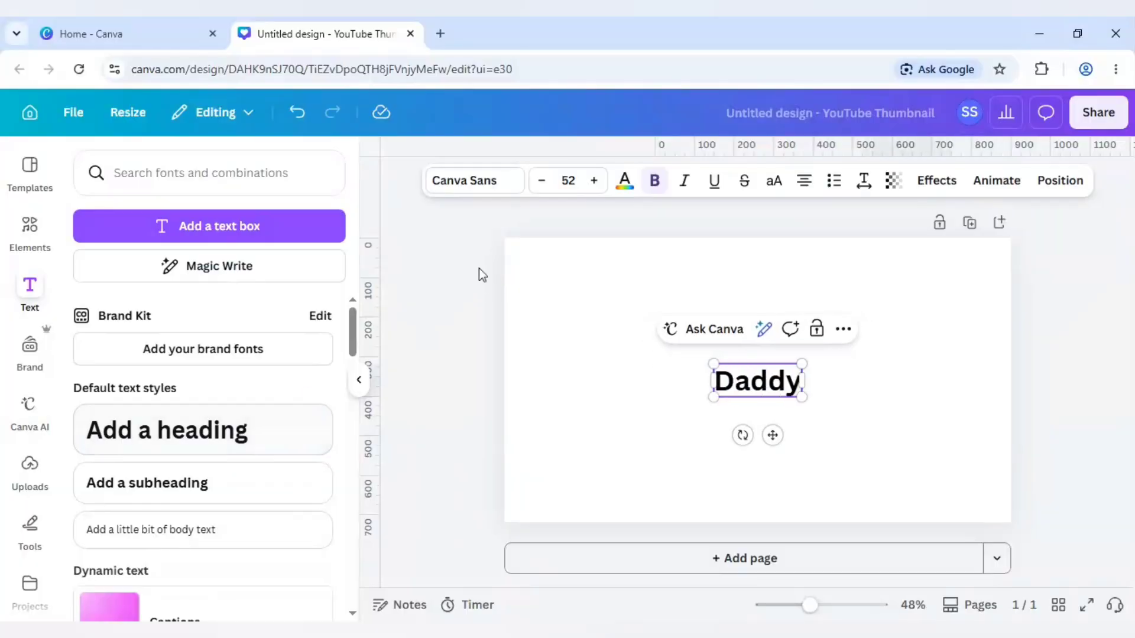
Search the fonts for "sugar" and apply the Sugar Pie font to the Daddy heading
left_click(484, 181)
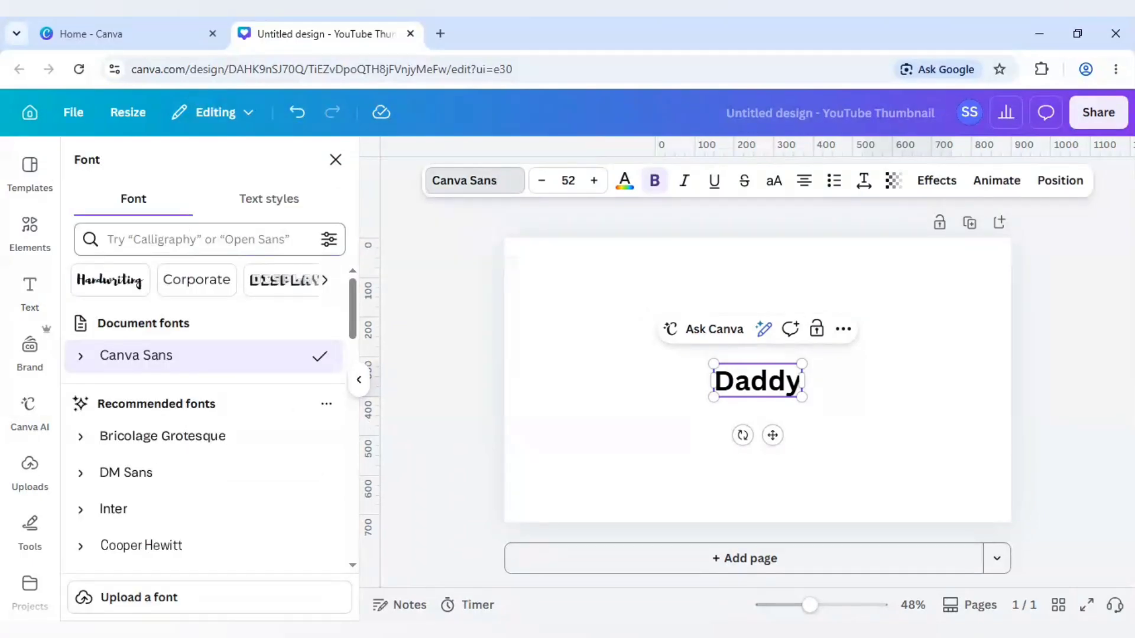
left_click(201, 239)
type("sugarpie")
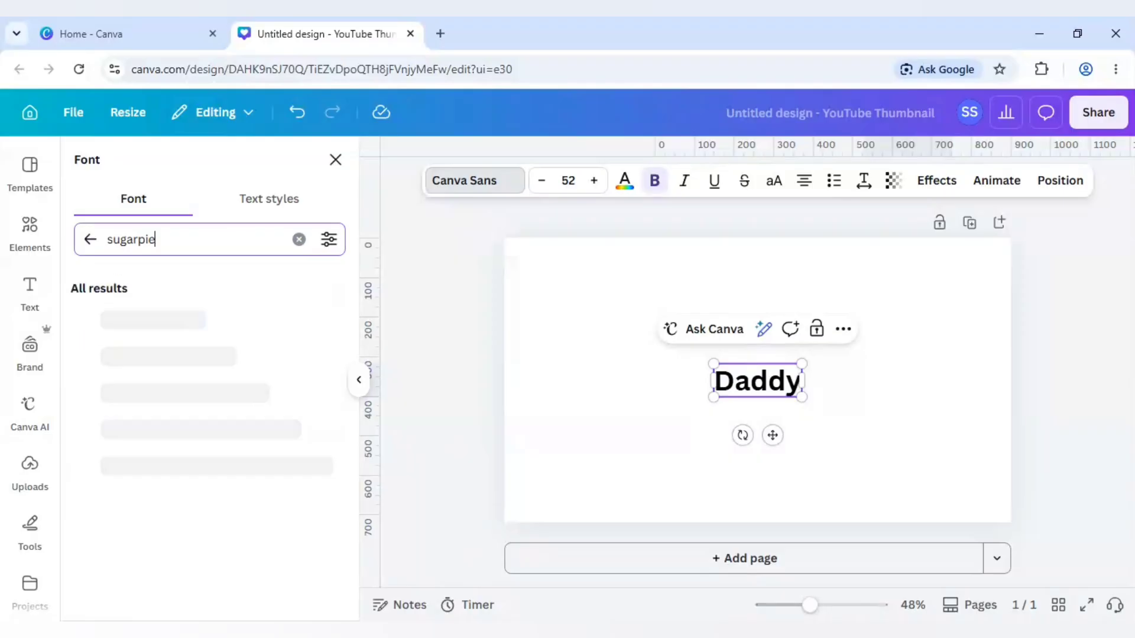
key("BackSpace")
key("BackSpace")
key("BackSpace")
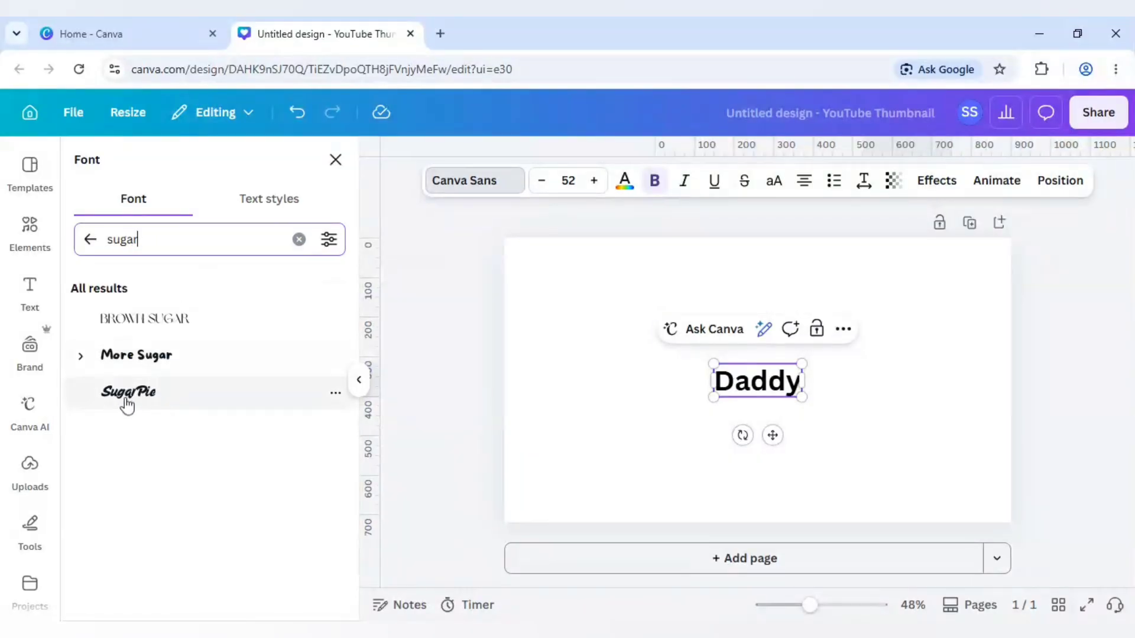
left_click(131, 393)
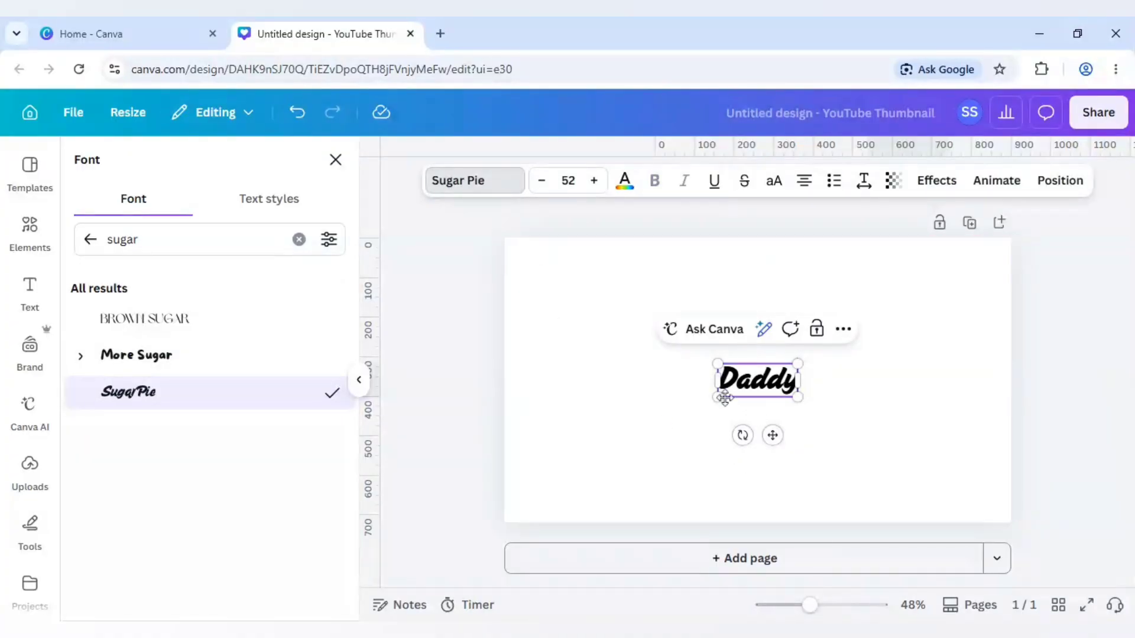
Enlarge the Daddy text to a font size of about 206 and centre it in the lower part of the page
left_click_drag(717, 397, 544, 508)
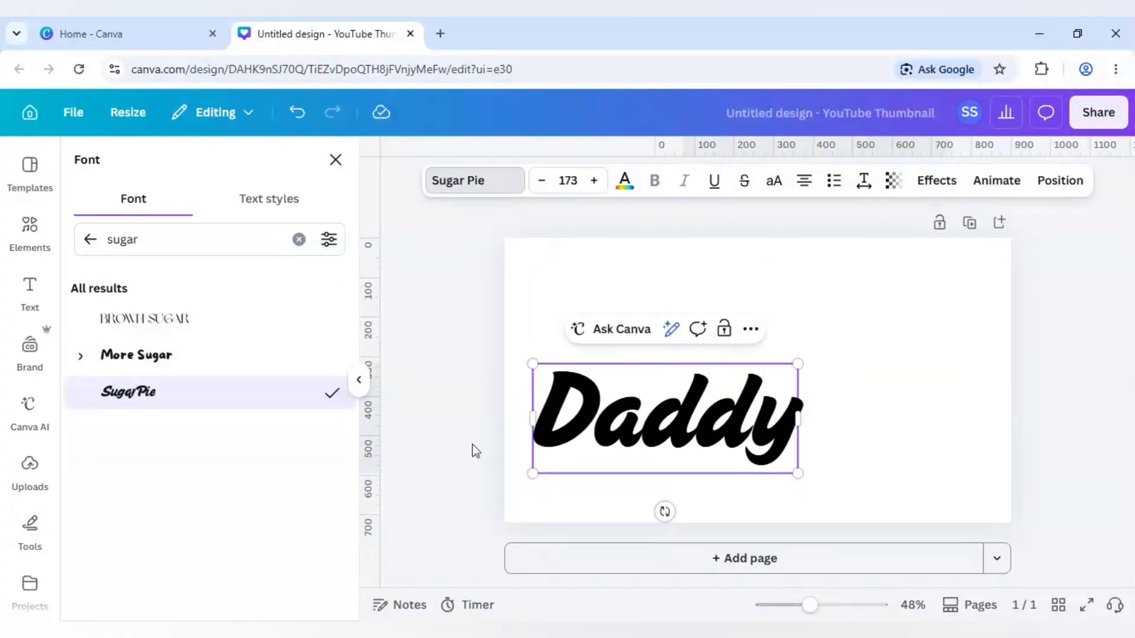
left_click(473, 445)
left_click(709, 445)
left_click_drag(709, 444, 796, 451)
left_click_drag(885, 480, 938, 503)
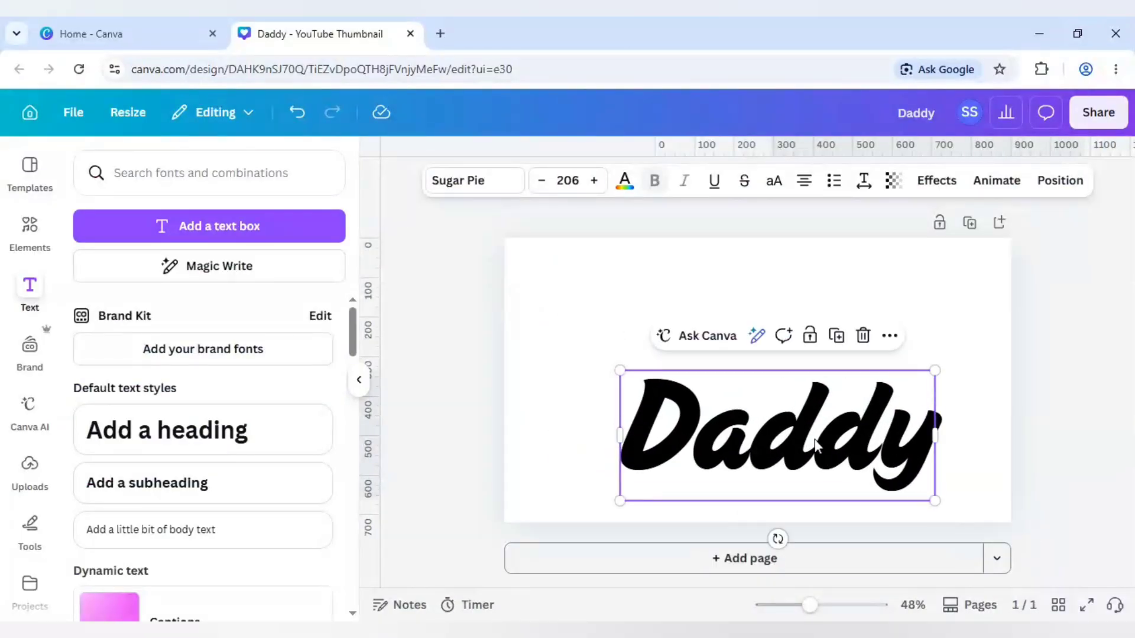
left_click_drag(815, 436, 795, 445)
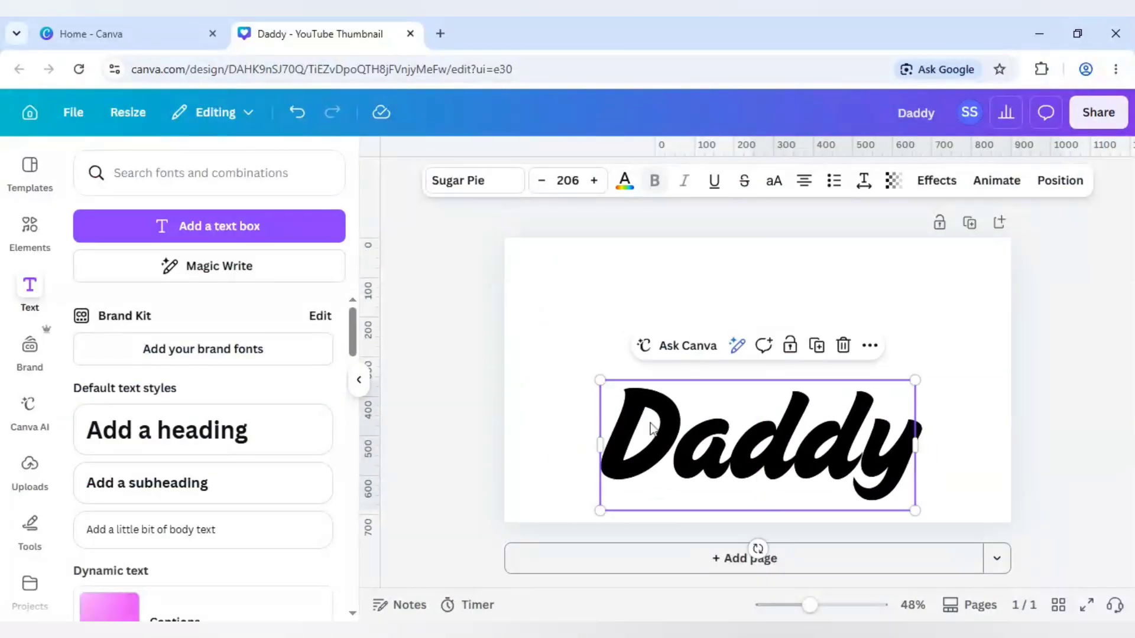
left_click(549, 387)
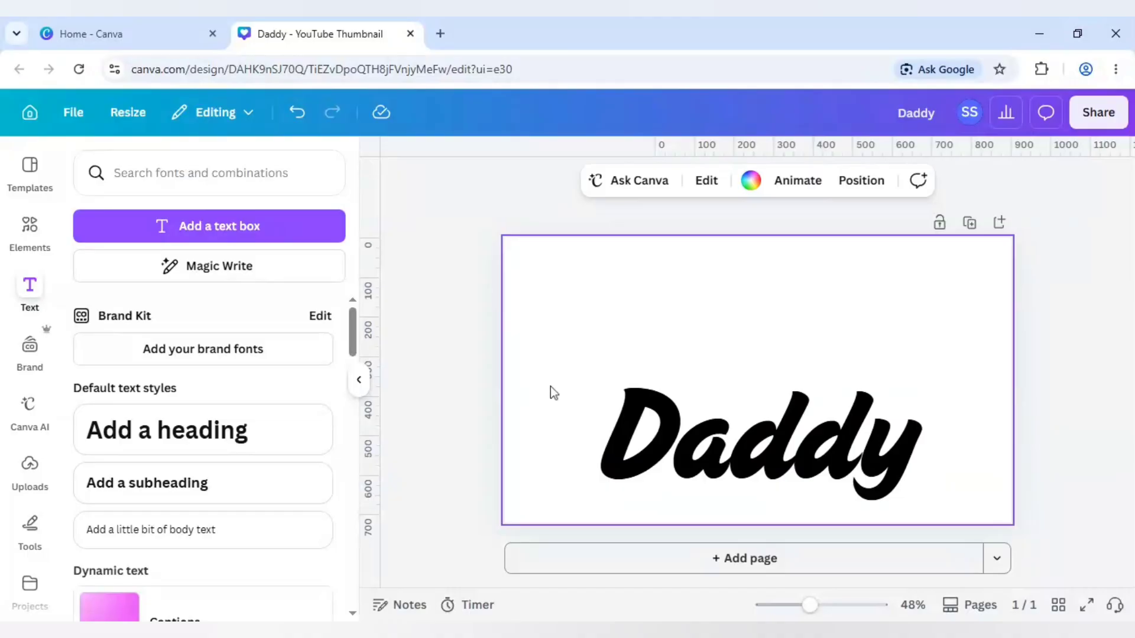
Add a black square and stretch it into a large block reaching from the page's top edge down over the Daddy text
key("ctrl+v")
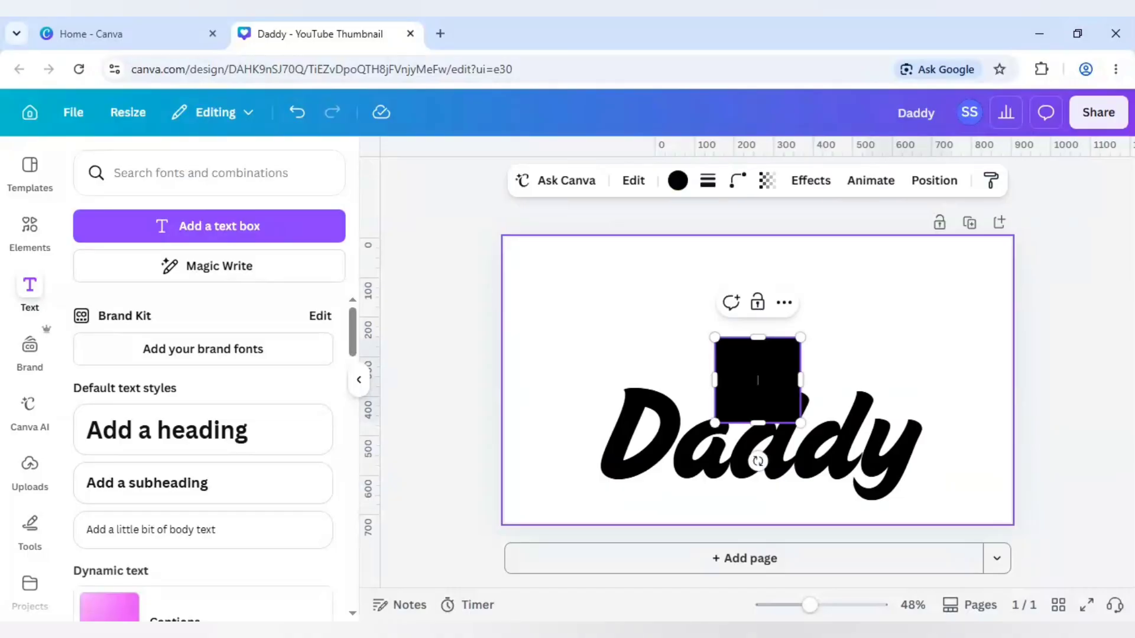
left_click(644, 337)
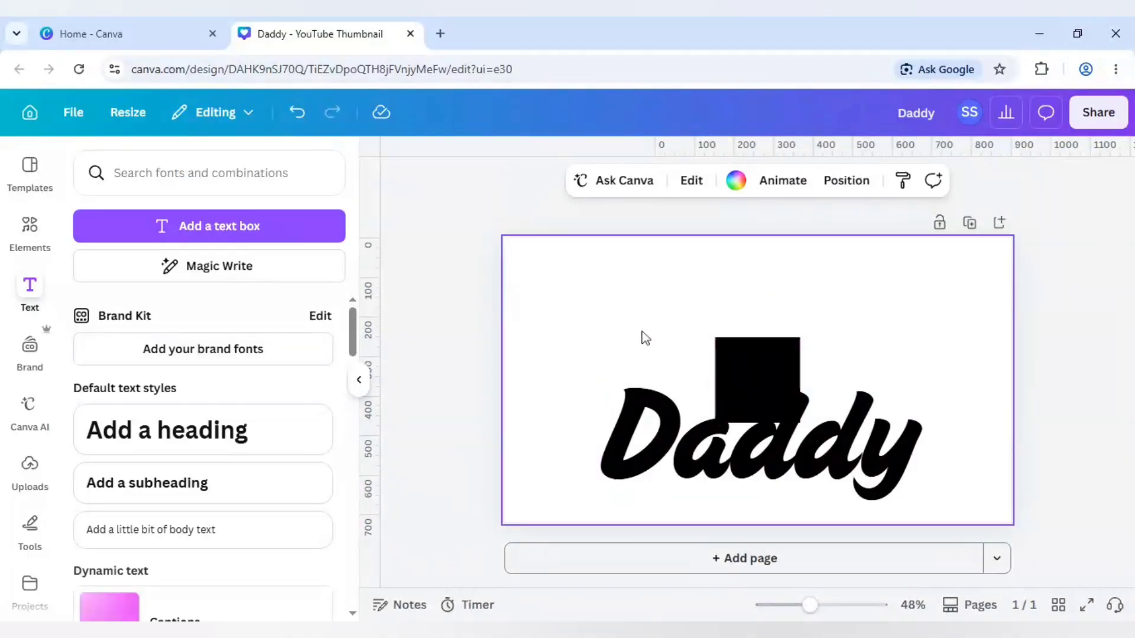
left_click(733, 375)
left_click(725, 351)
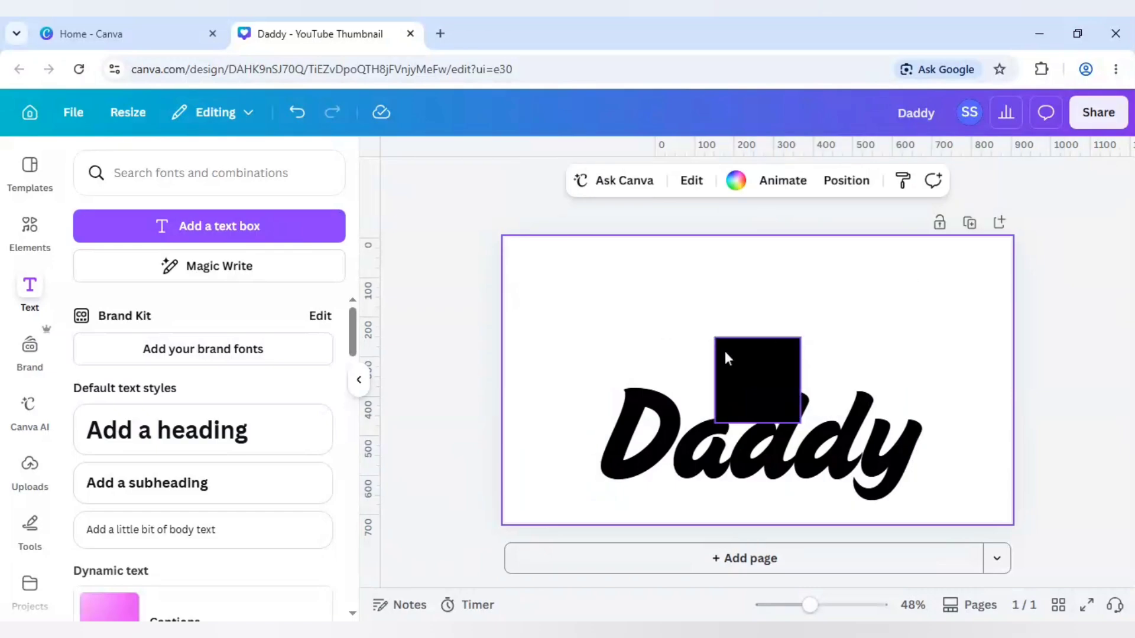
left_click_drag(710, 379, 660, 377)
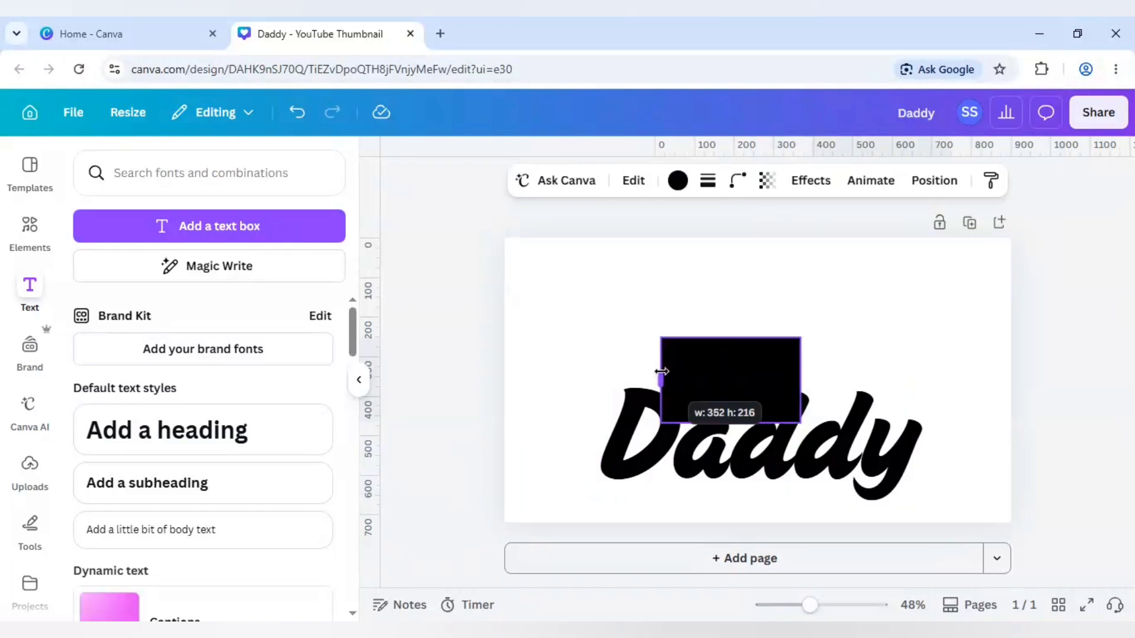
left_click_drag(801, 380, 886, 376)
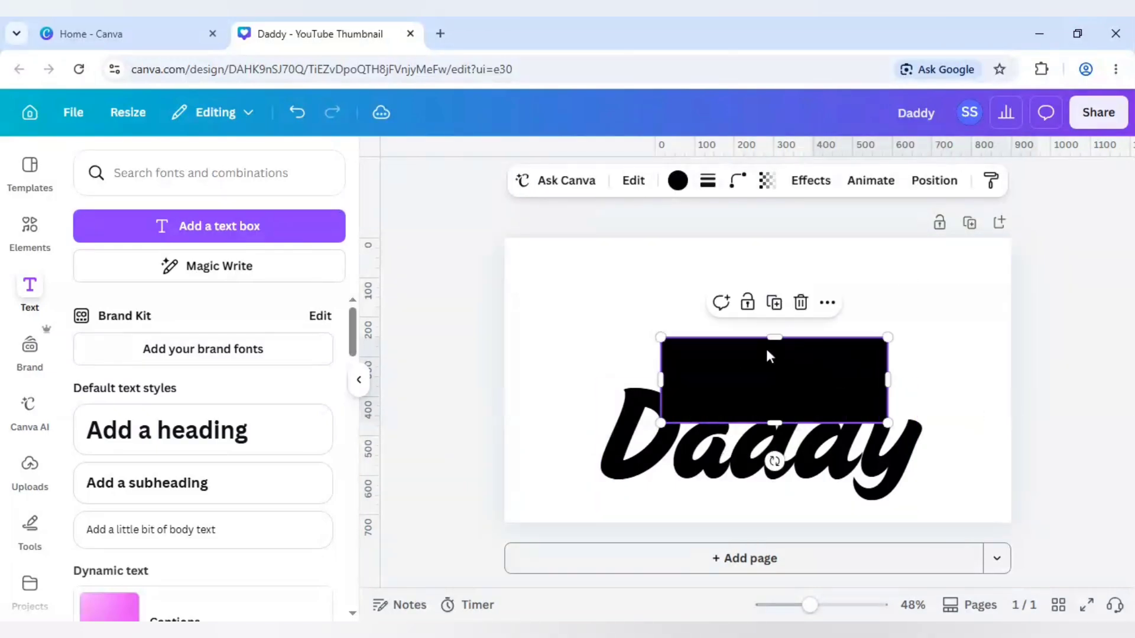
left_click_drag(767, 338, 760, 237)
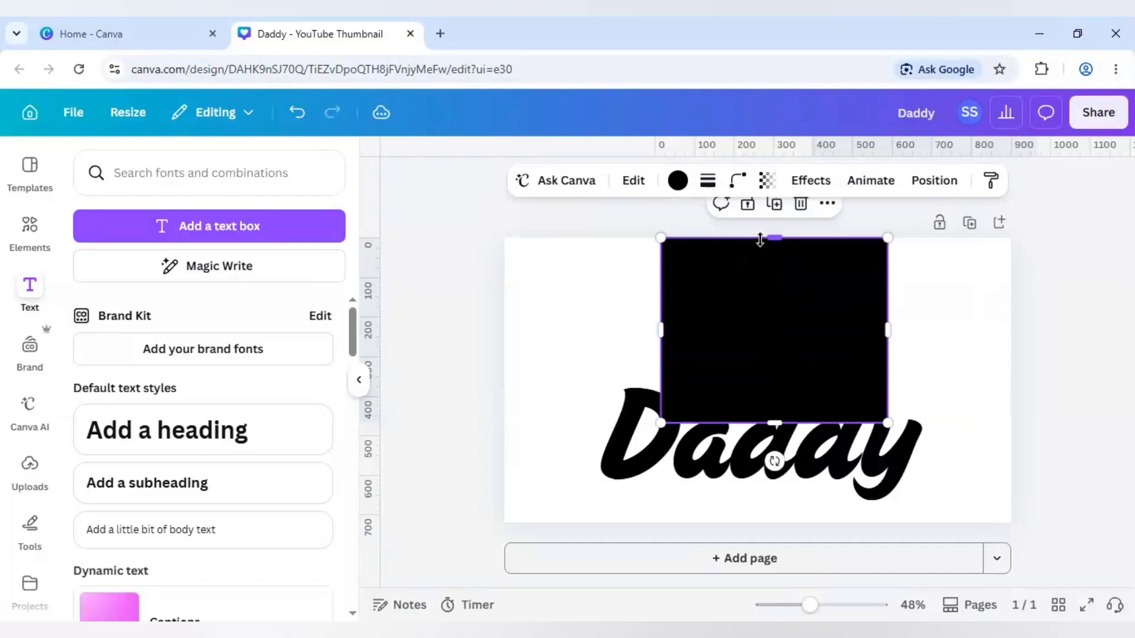
left_click_drag(774, 422, 773, 440)
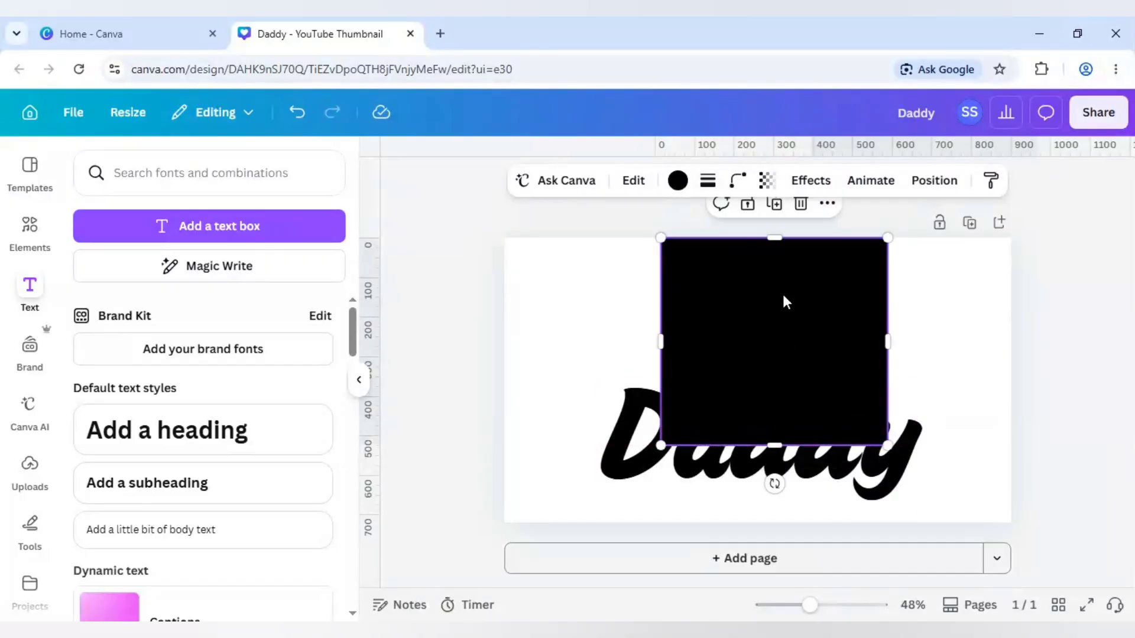
Apply the Outline effect to the Daddy text in white with a thickness of 85
left_click(620, 442)
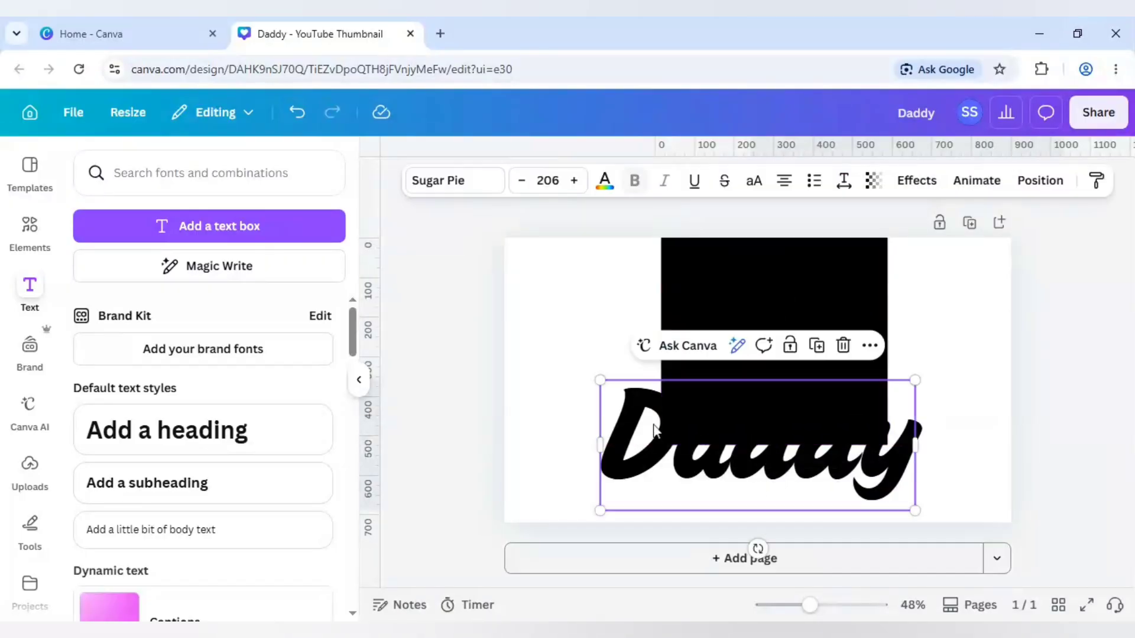
left_click(917, 180)
left_click(113, 362)
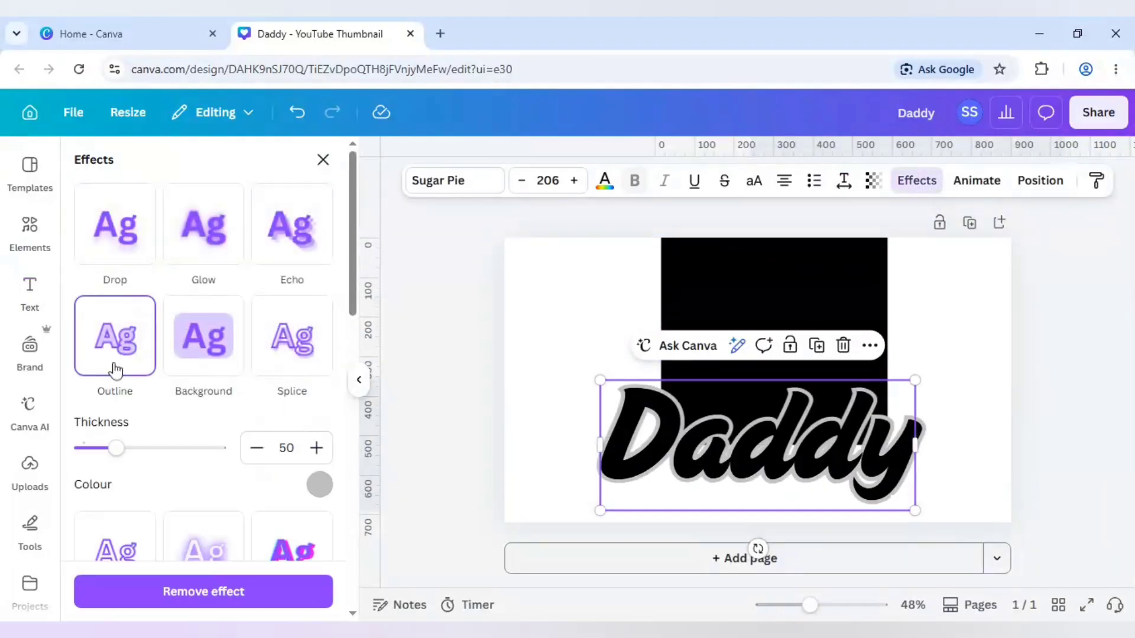
left_click(318, 486)
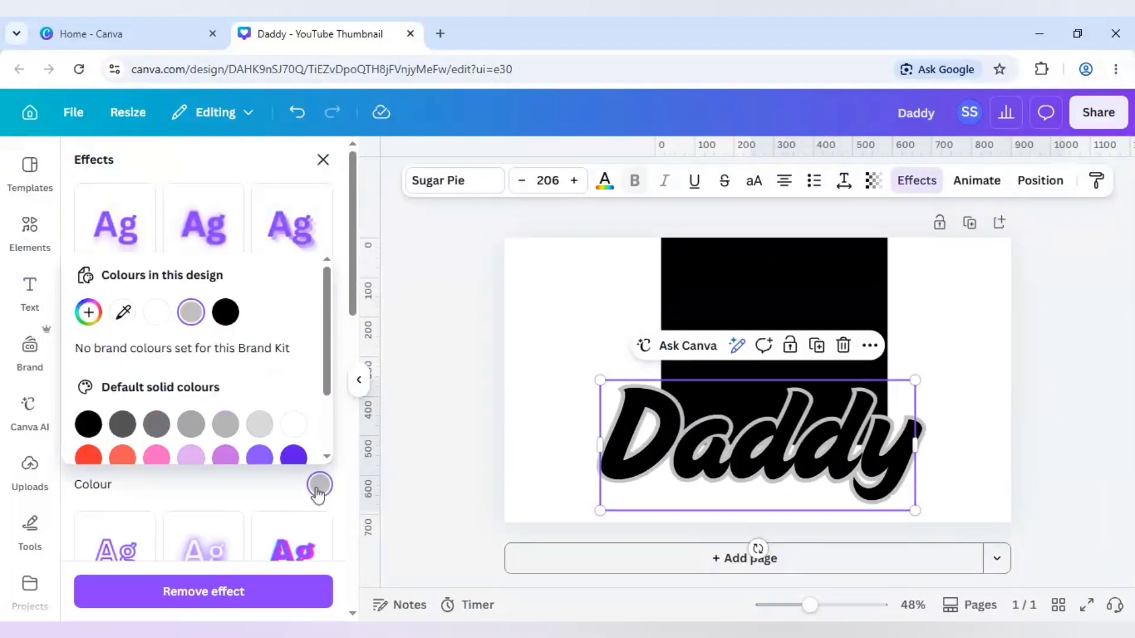
left_click(156, 312)
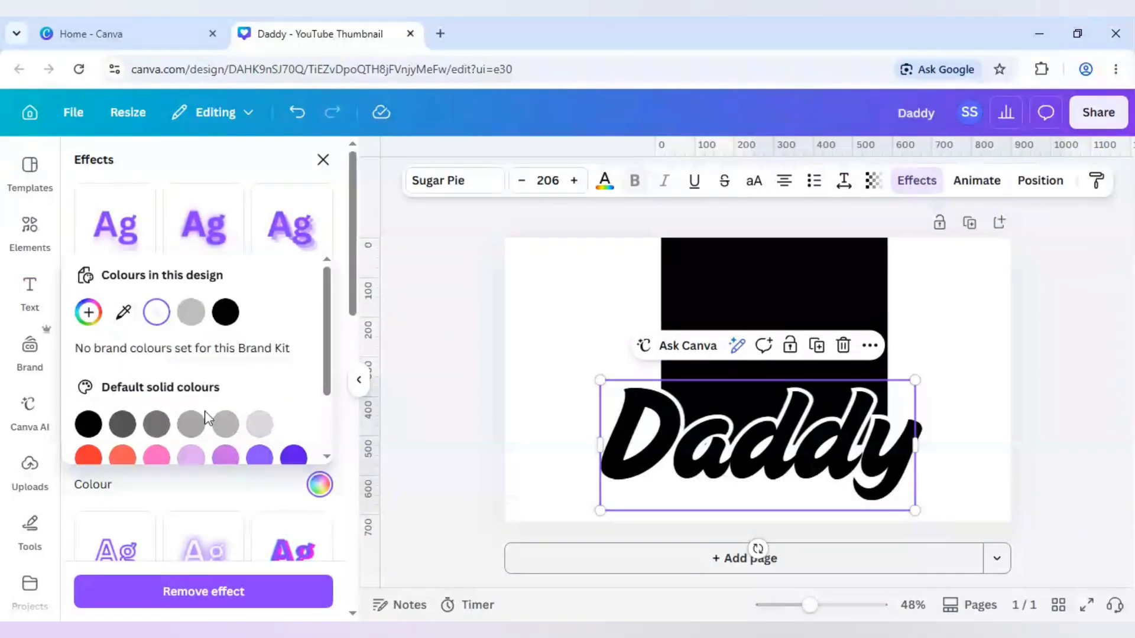
left_click(216, 502)
mouse_move(120, 452)
left_mouse_down()
mouse_move(155, 452)
mouse_move(142, 454)
left_mouse_up()
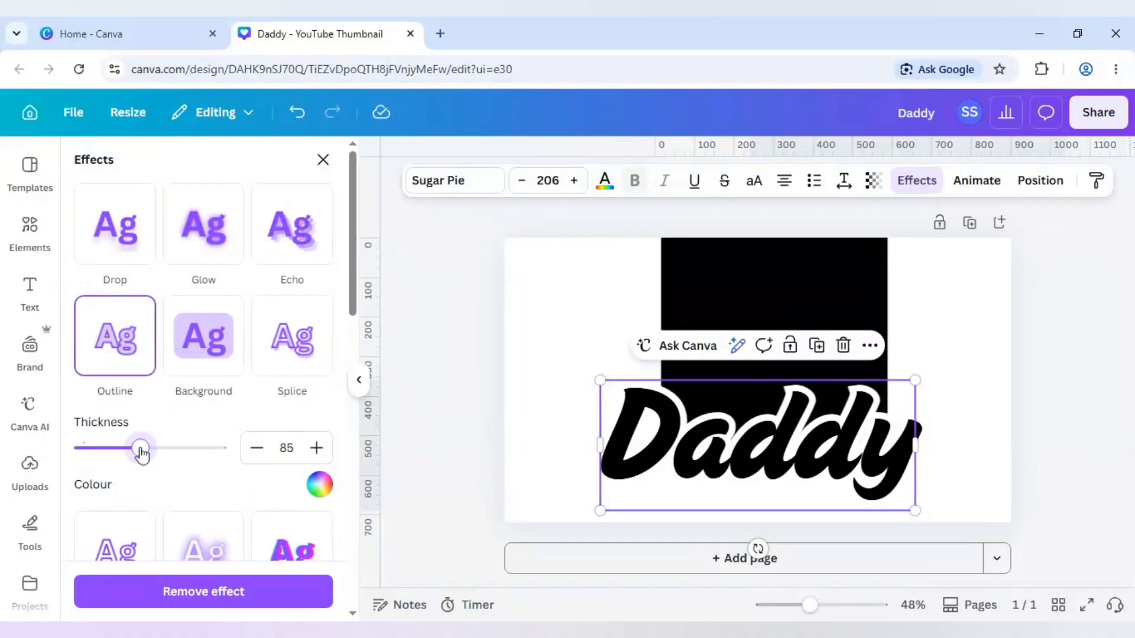
Centre the black block horizontally on the page and enlarge the Daddy text to a font size of about 211
left_click(746, 275)
left_click_drag(747, 285, 735, 284)
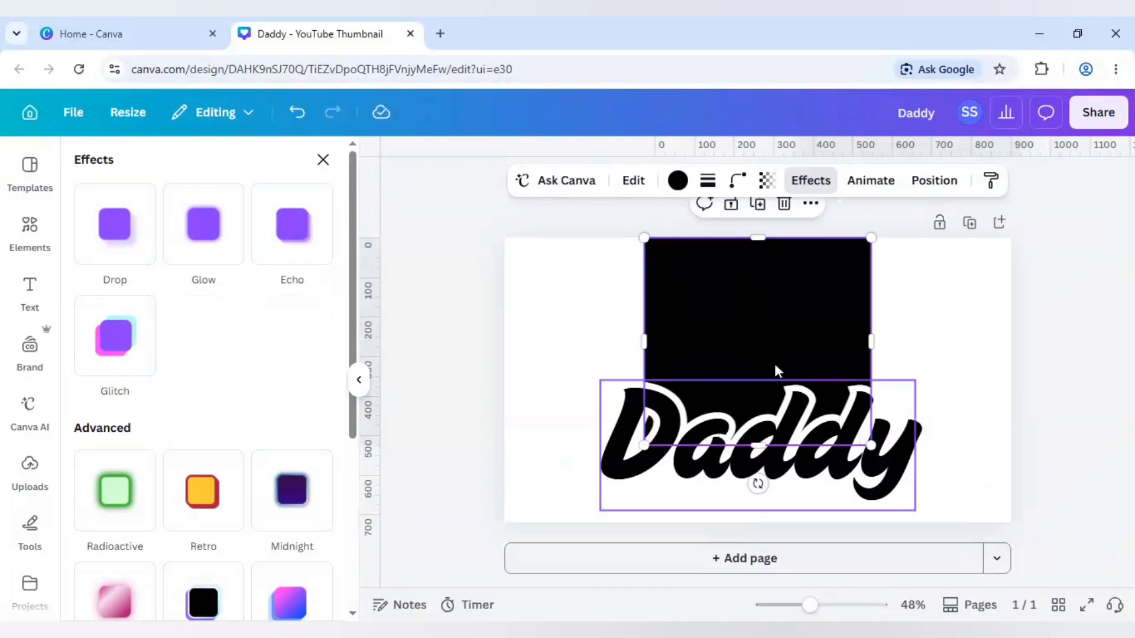
left_click(622, 466)
left_click_drag(598, 513, 592, 522)
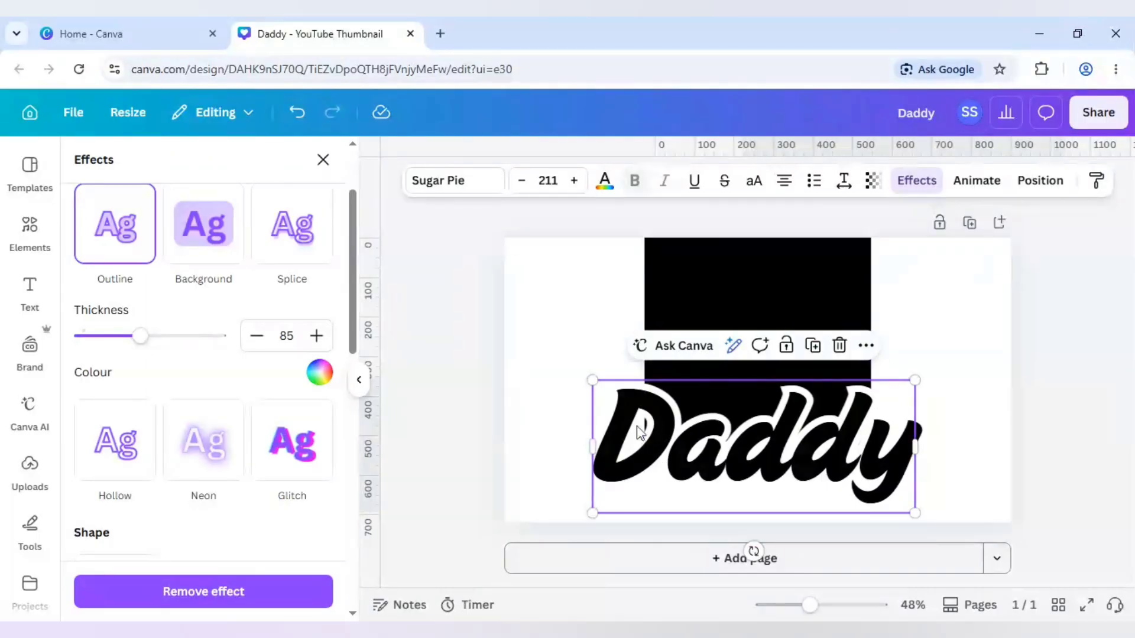
left_click(448, 413)
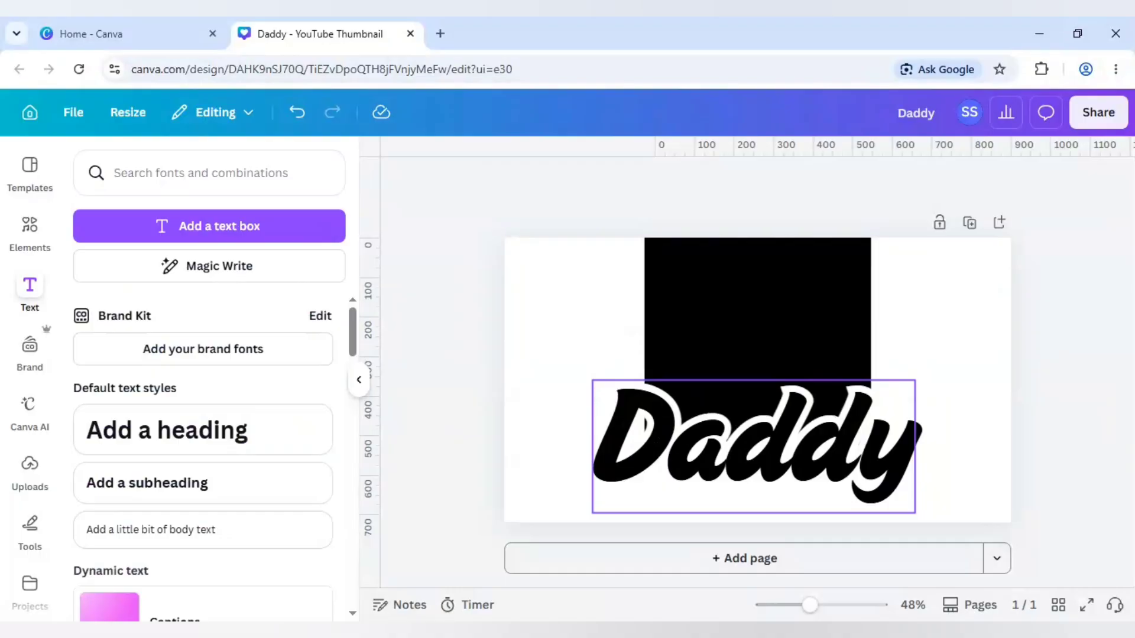
Add a second square and shrink it to a small rectangle behind the letter D, covering the letter's inner opening
key("r")
left_click(577, 326)
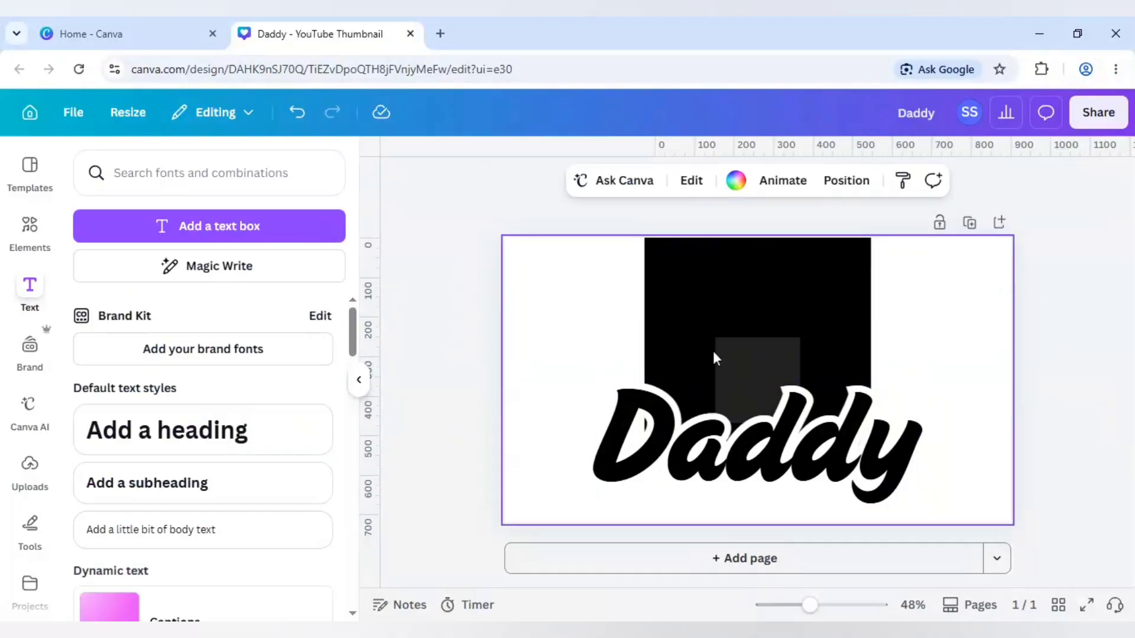
left_click(762, 364)
left_click_drag(743, 360, 666, 423)
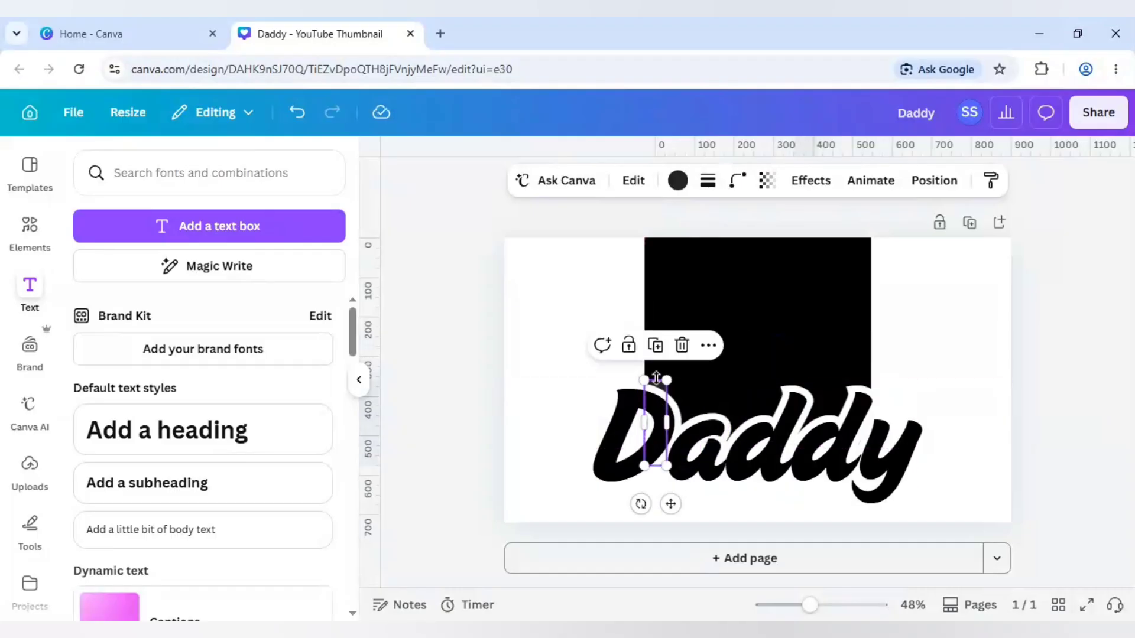
left_click_drag(656, 378, 640, 427)
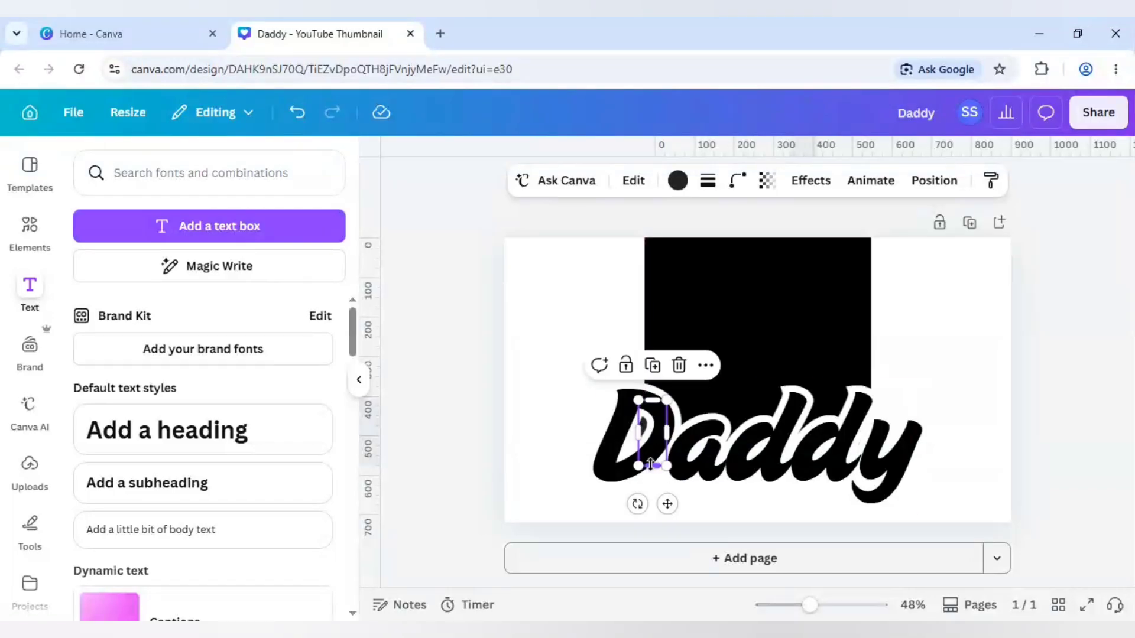
left_click_drag(653, 465, 652, 446)
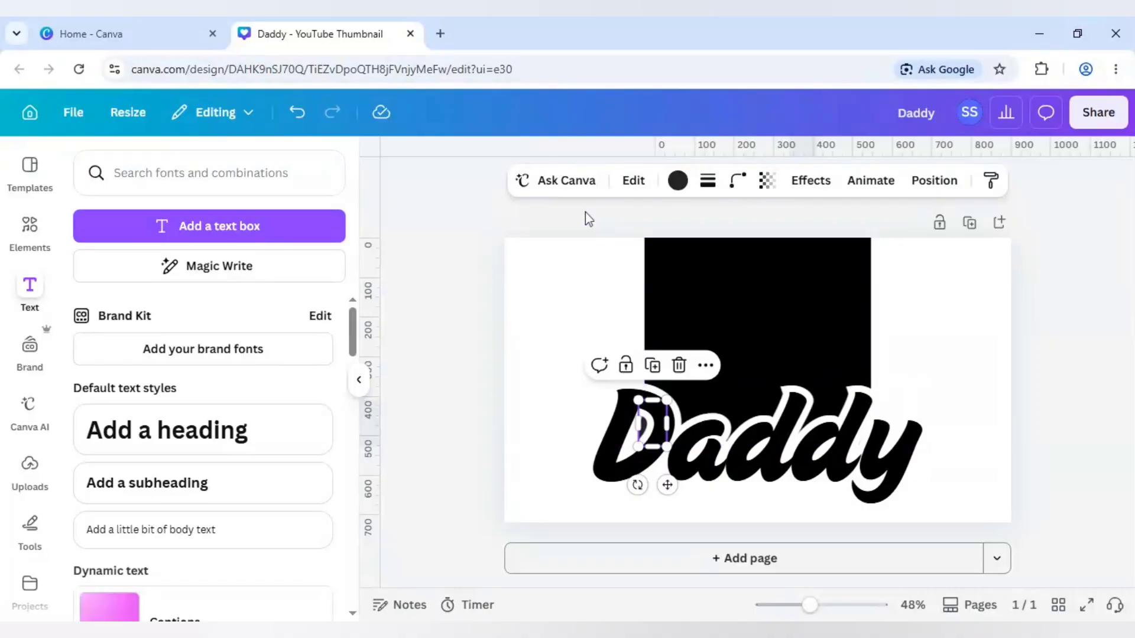
Fill the small rectangle behind the letter D with white
left_click(680, 182)
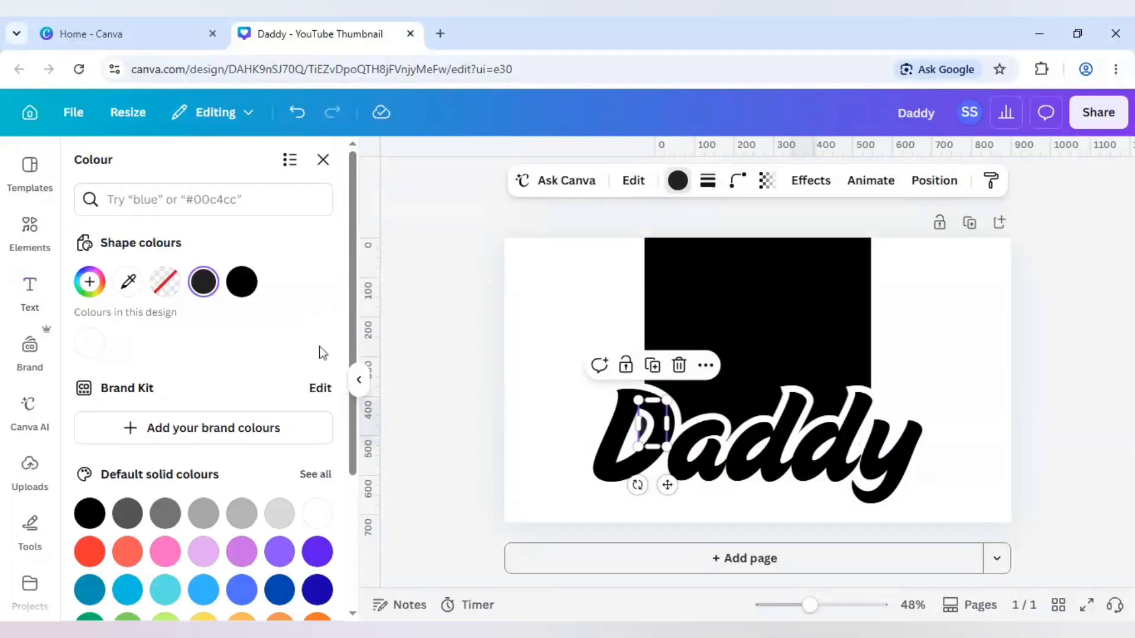
left_click(318, 514)
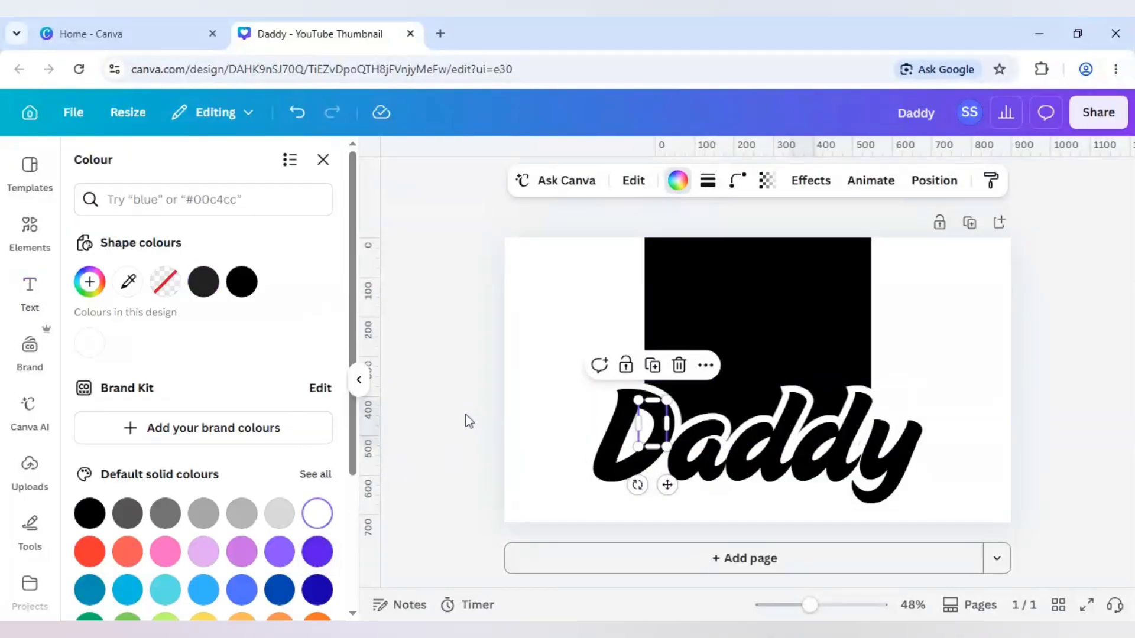
left_click(467, 385)
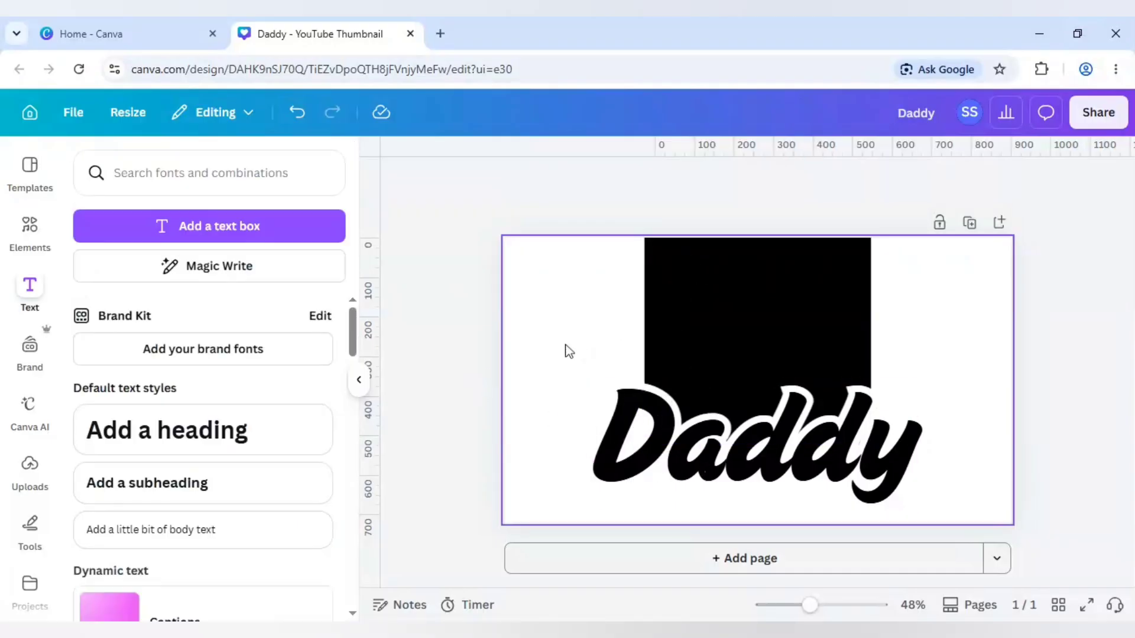
Download the finished Daddy design as a PNG at size 1
left_click(1086, 117)
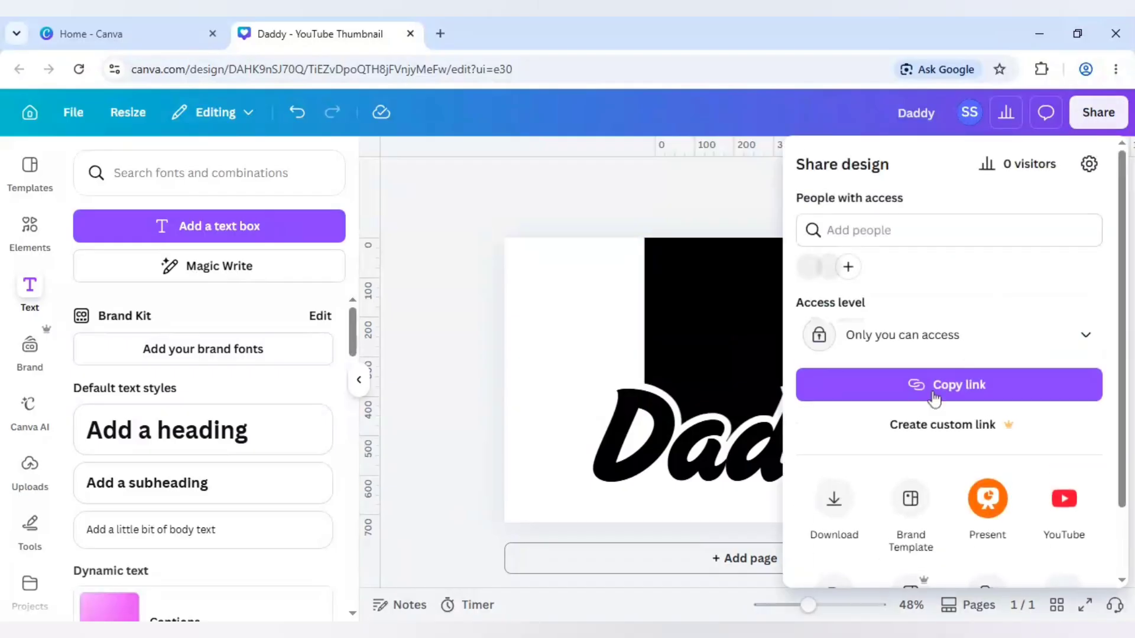
left_click(833, 501)
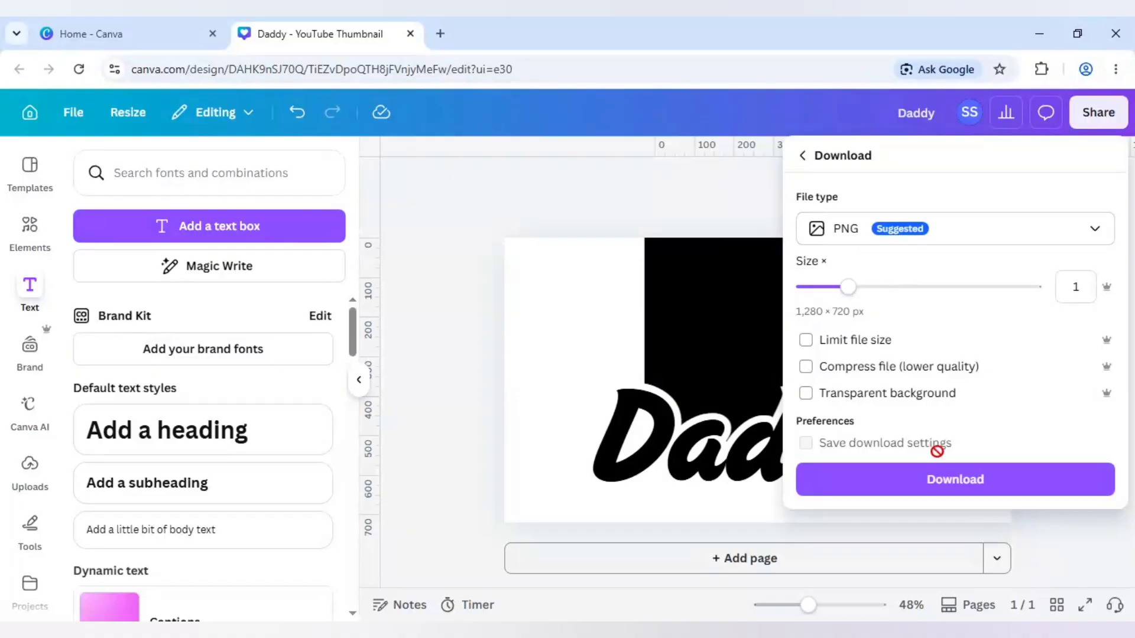
left_click(940, 492)
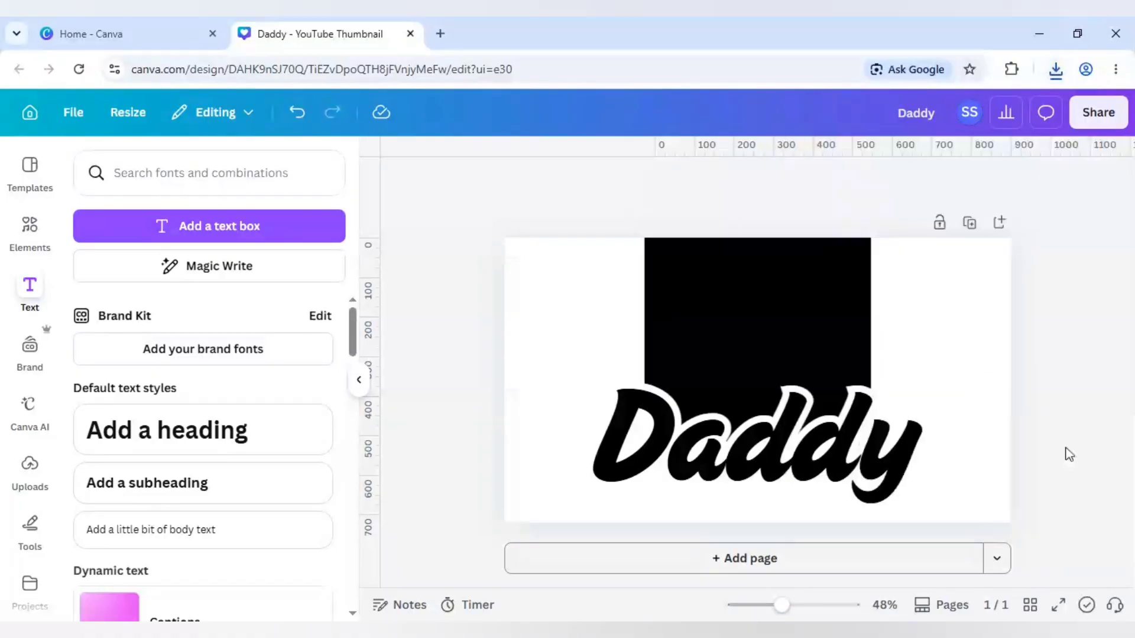
Add a second page, place the downloaded Daddy image on it and move it to the page's upper-left area
left_click(874, 569)
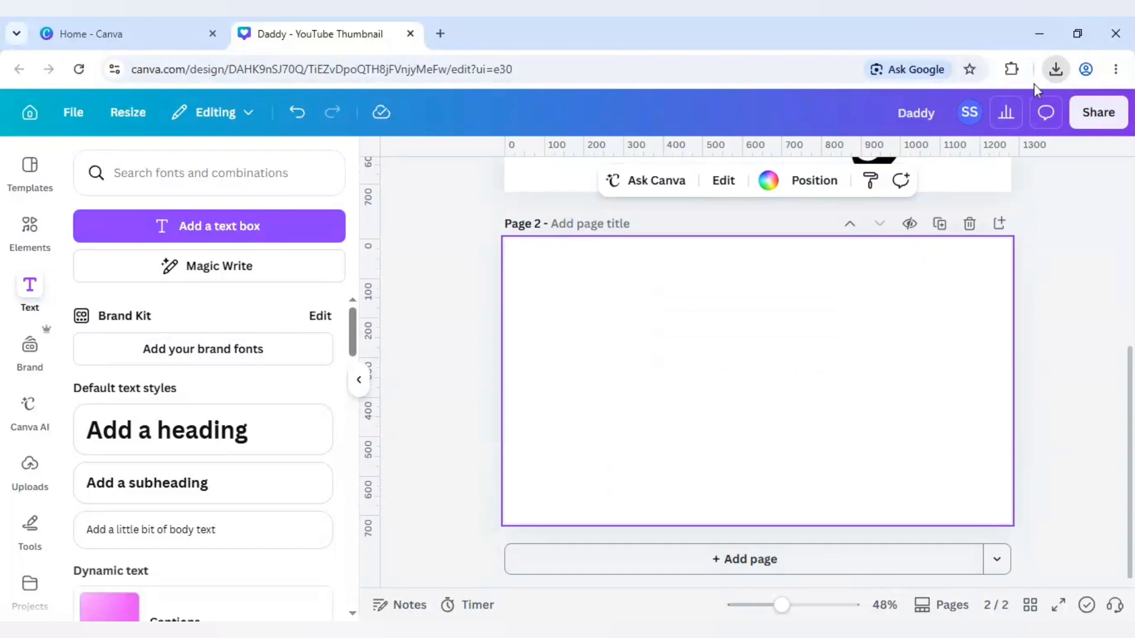
key("ctrl+v")
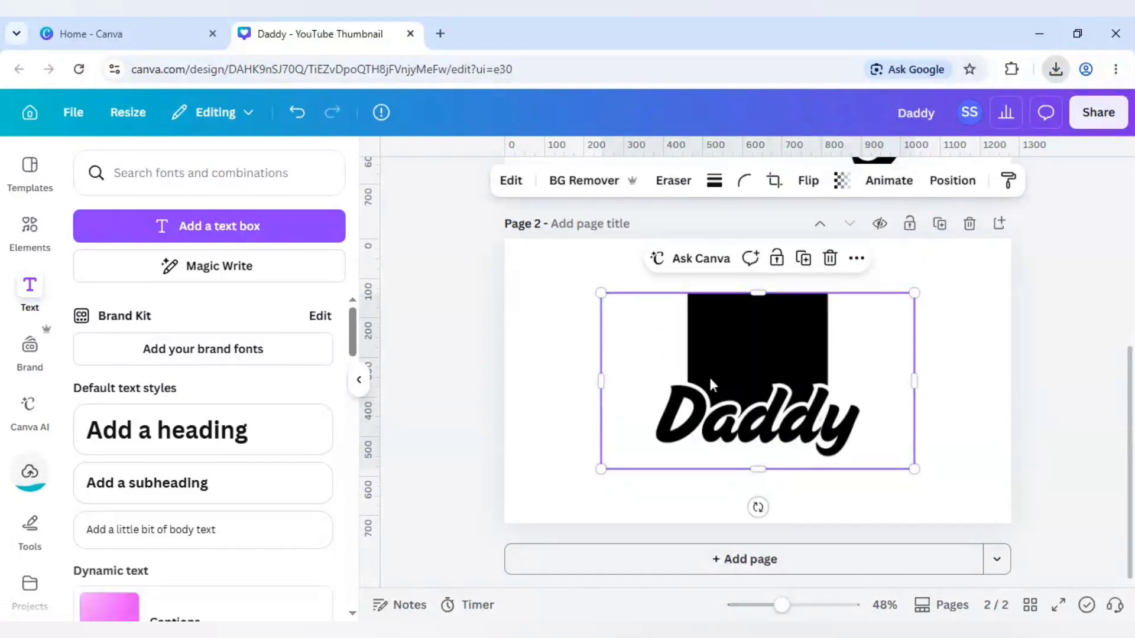
left_click_drag(672, 370, 604, 332)
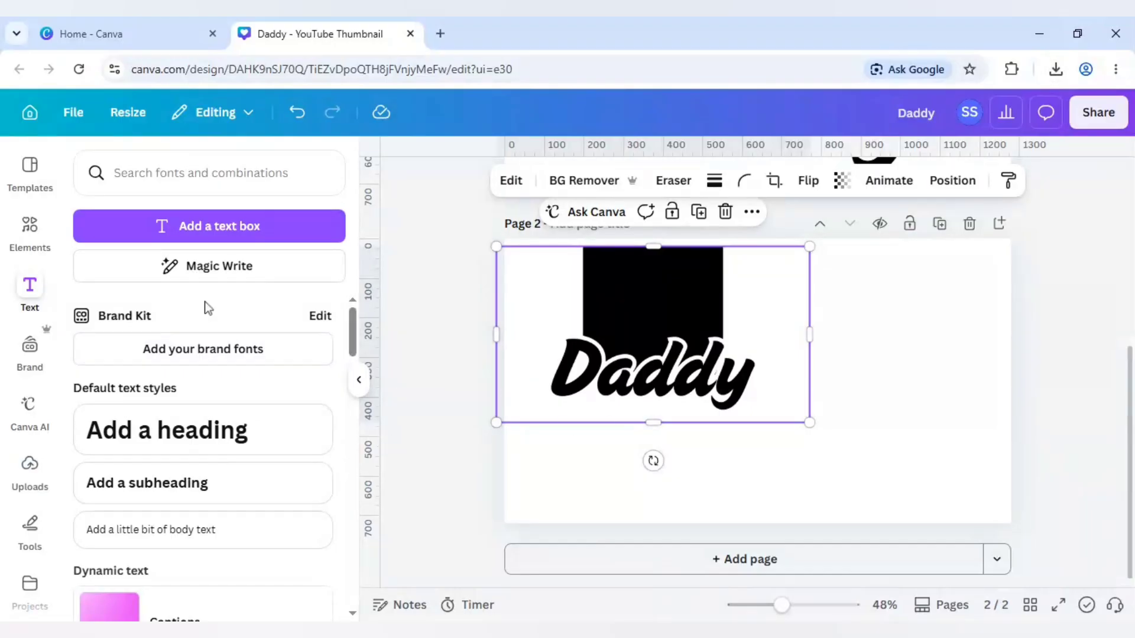
Search the elements for "father with daughter" and show only the photo results
left_click(30, 232)
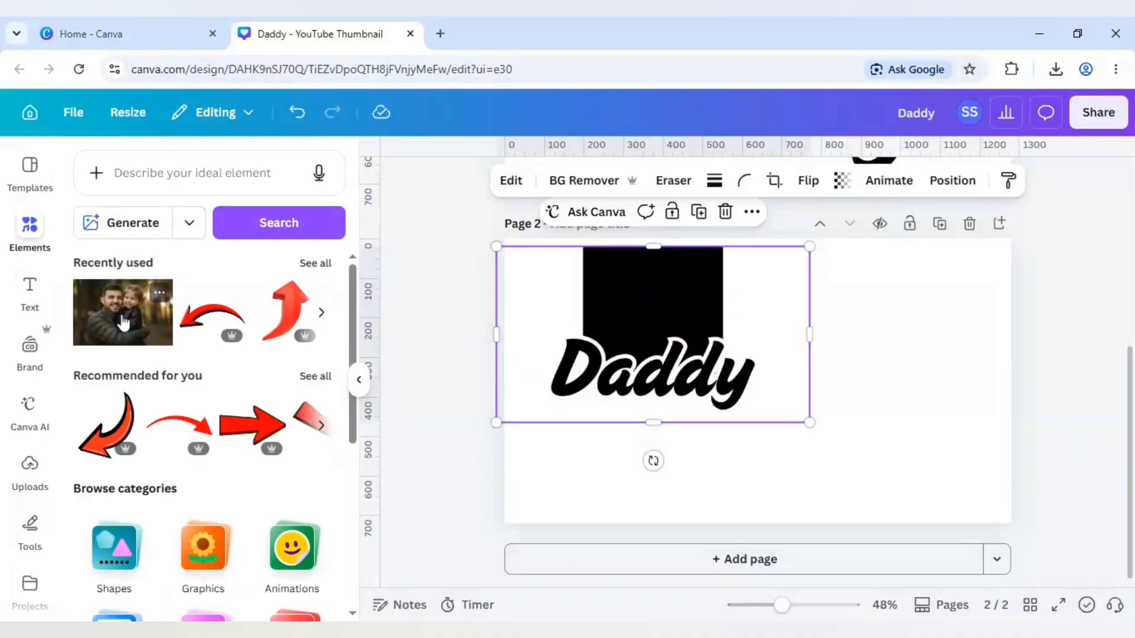
left_click(206, 201)
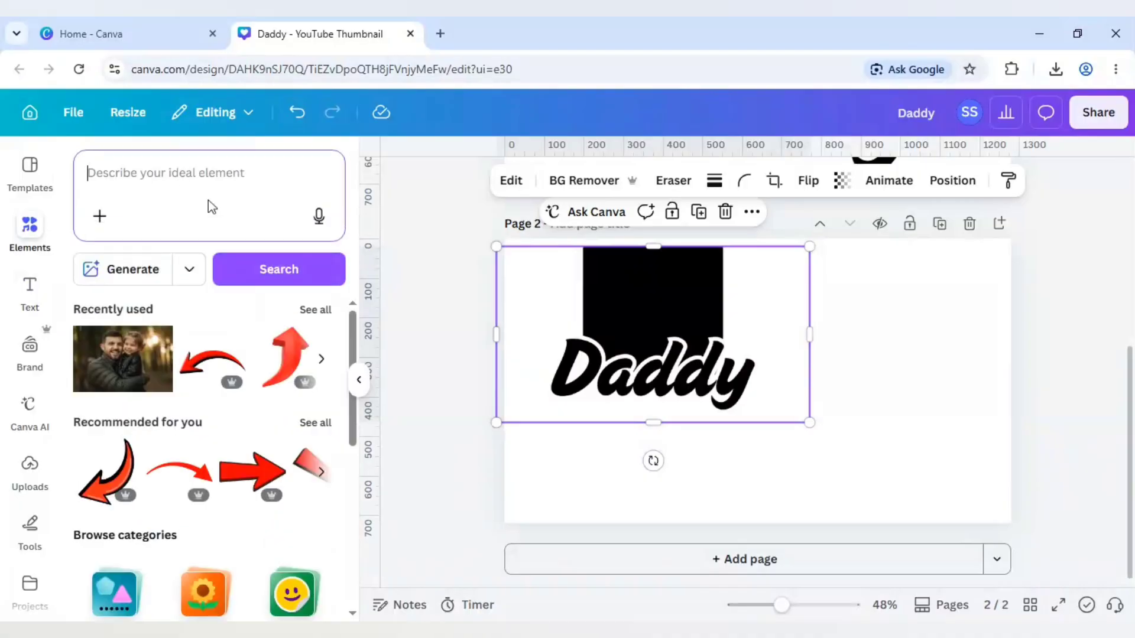
type("fathe")
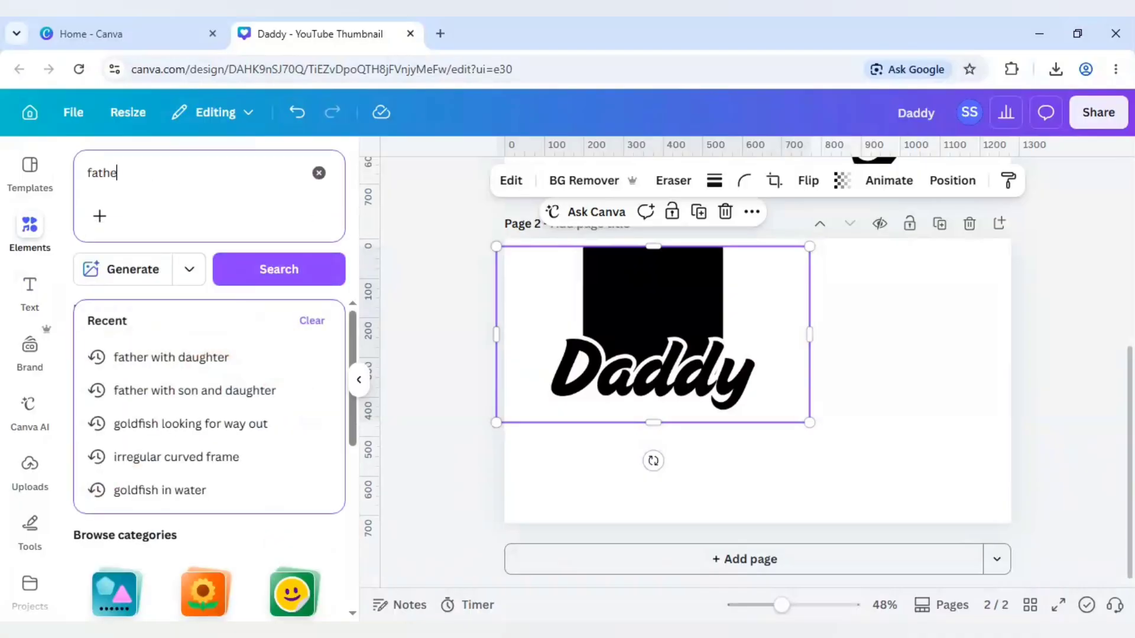
type("r with d")
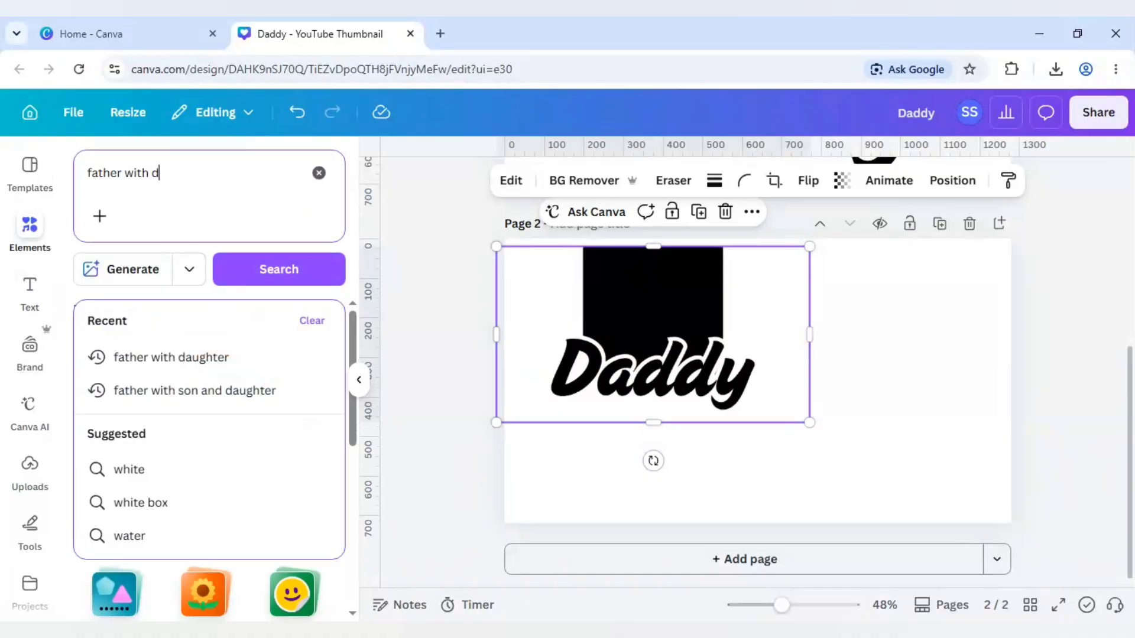
type("aughter")
key("Return")
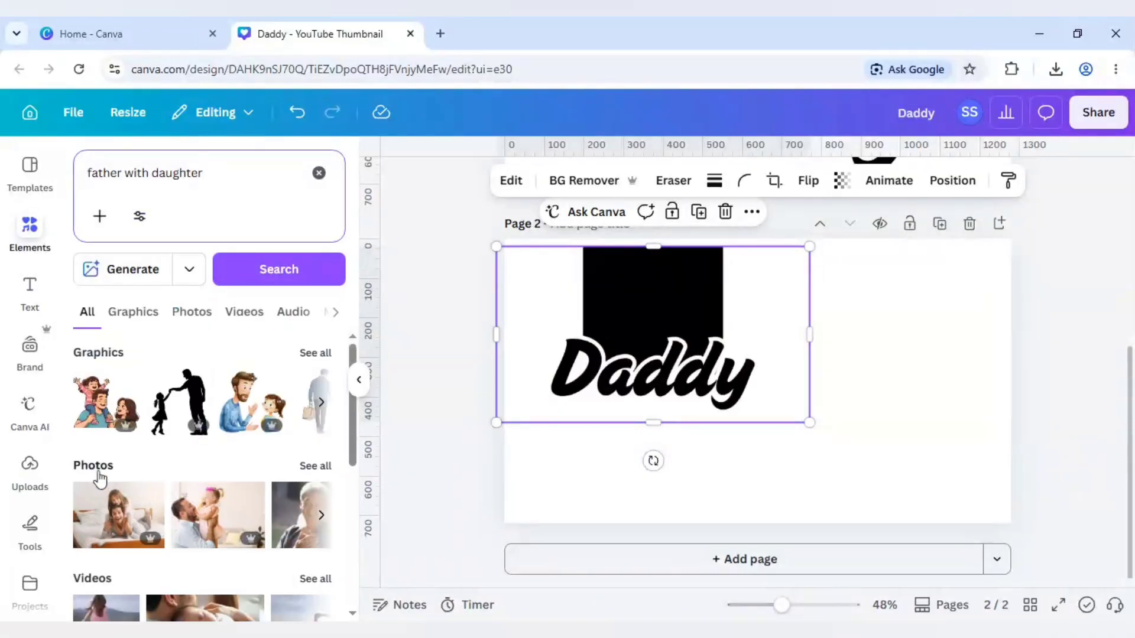
left_click(319, 473)
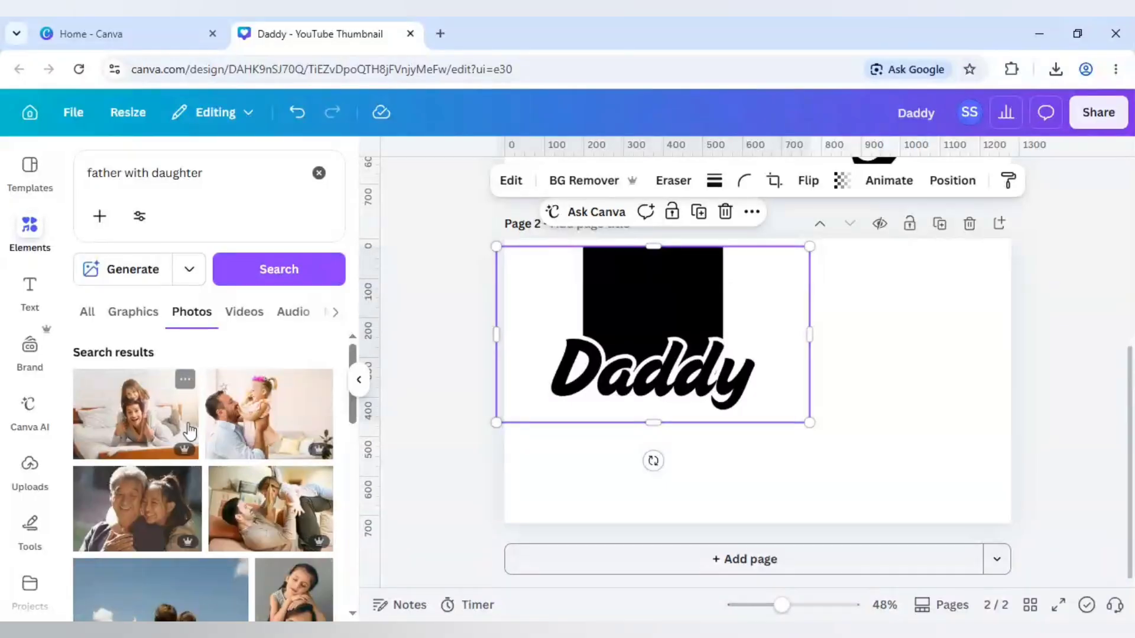
Insert the forest photo of the bearded father hugging his smiling daughter and move it to the right side of page 2
scroll(189, 432, "down", 3)
scroll(189, 431, "down", 6)
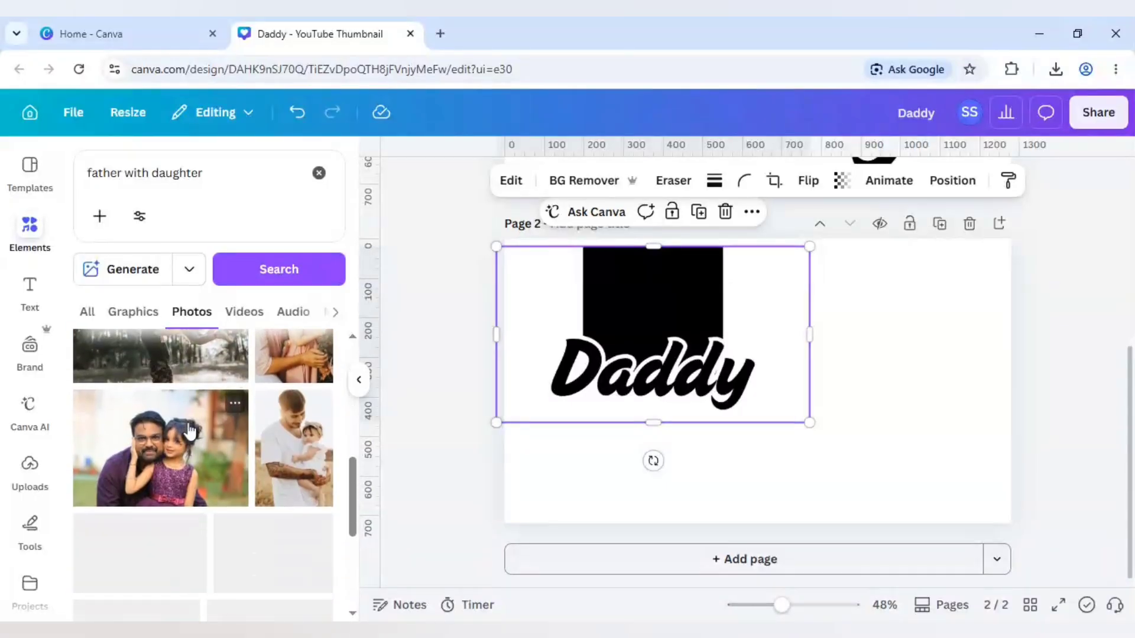
scroll(271, 450, "down", 3)
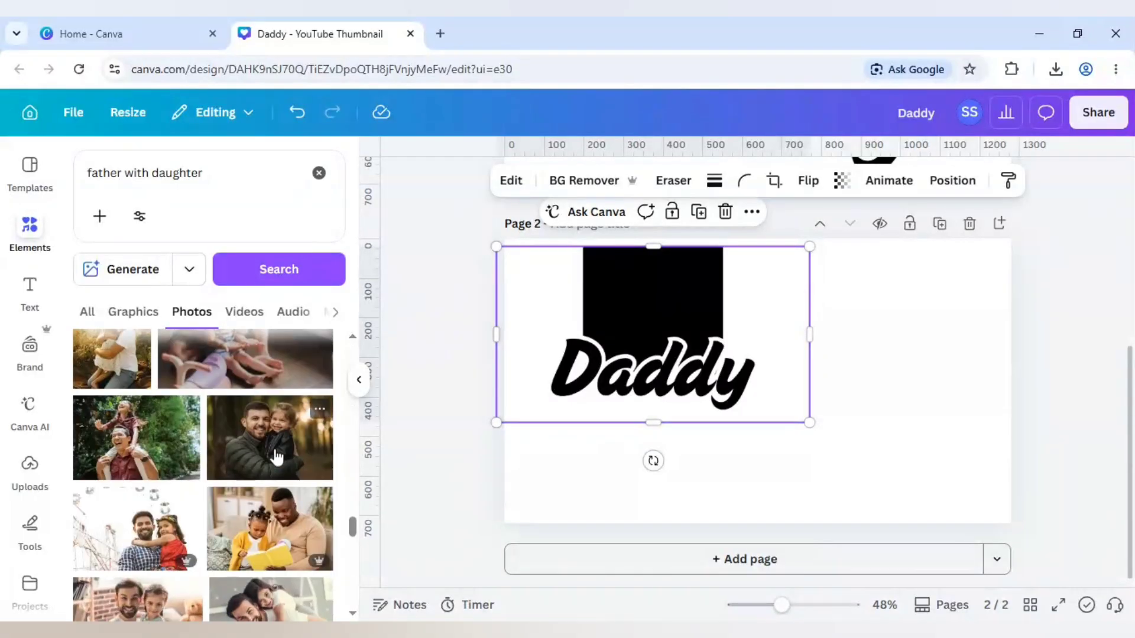
left_click(274, 455)
left_click_drag(857, 370, 964, 363)
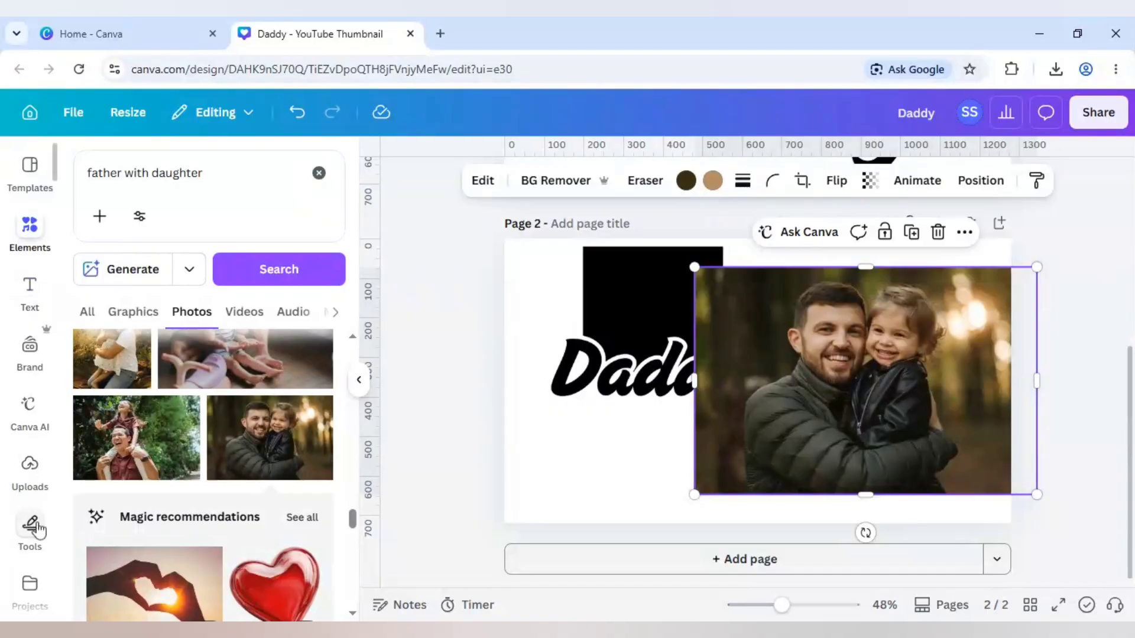
Find the Blend Image app by searching the Canva apps for "blend" and open it
scroll(35, 538, "down", 2)
left_click(33, 558)
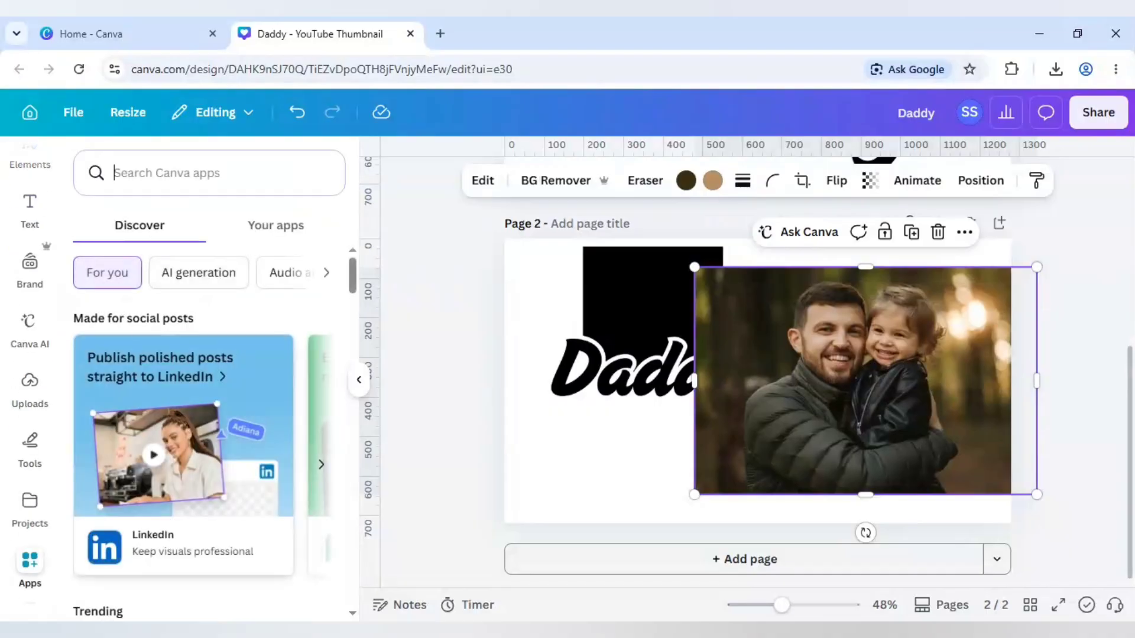
type("blend")
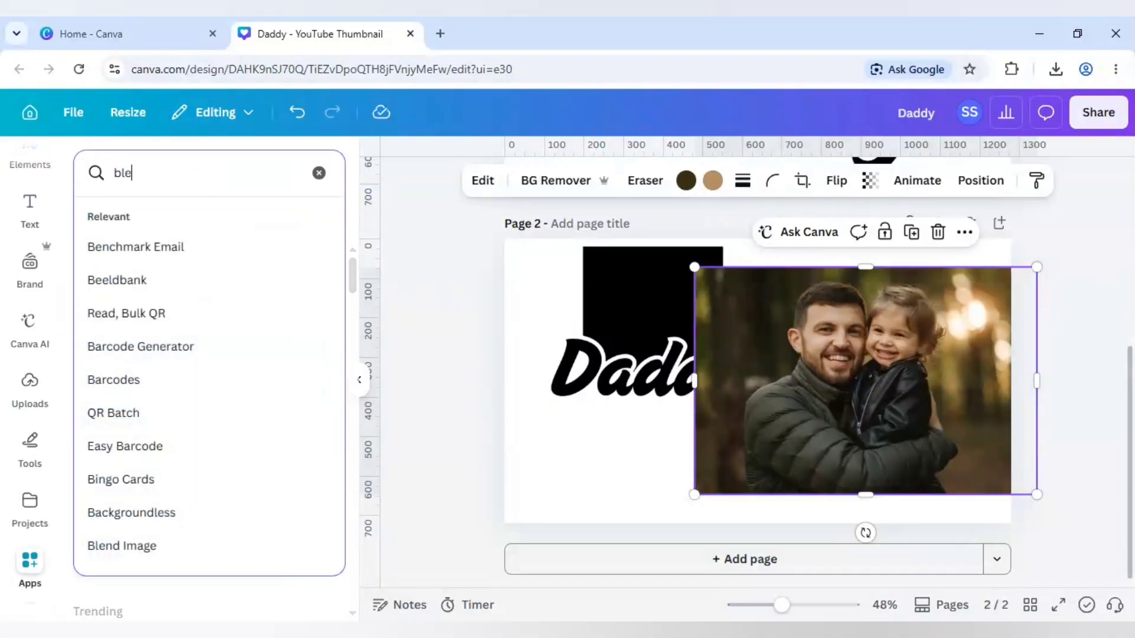
key("Return")
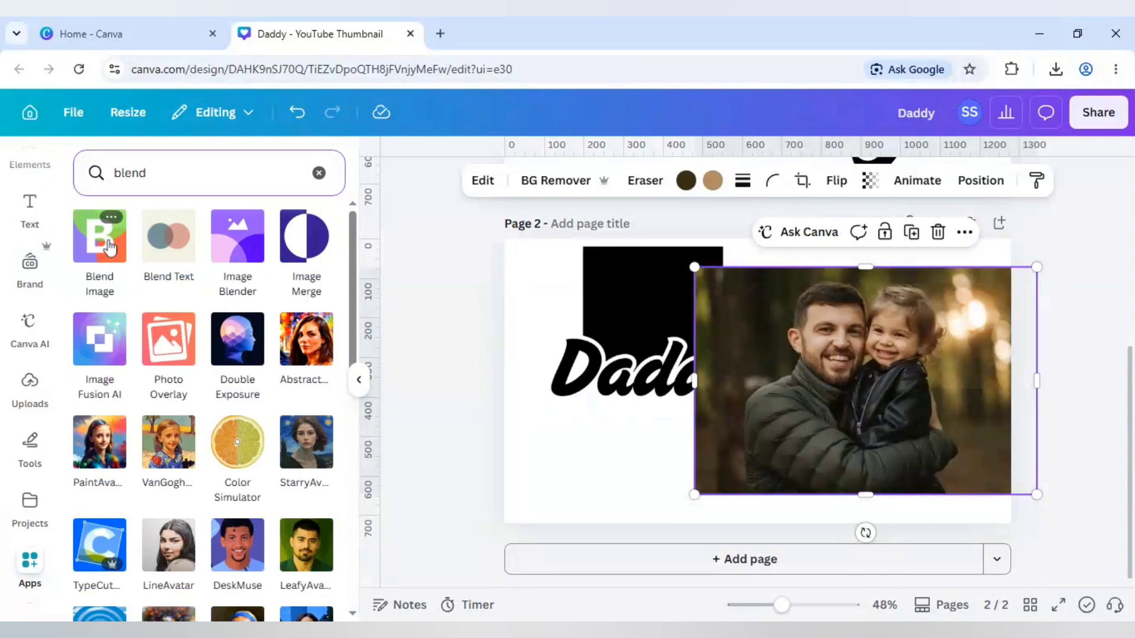
left_click(106, 245)
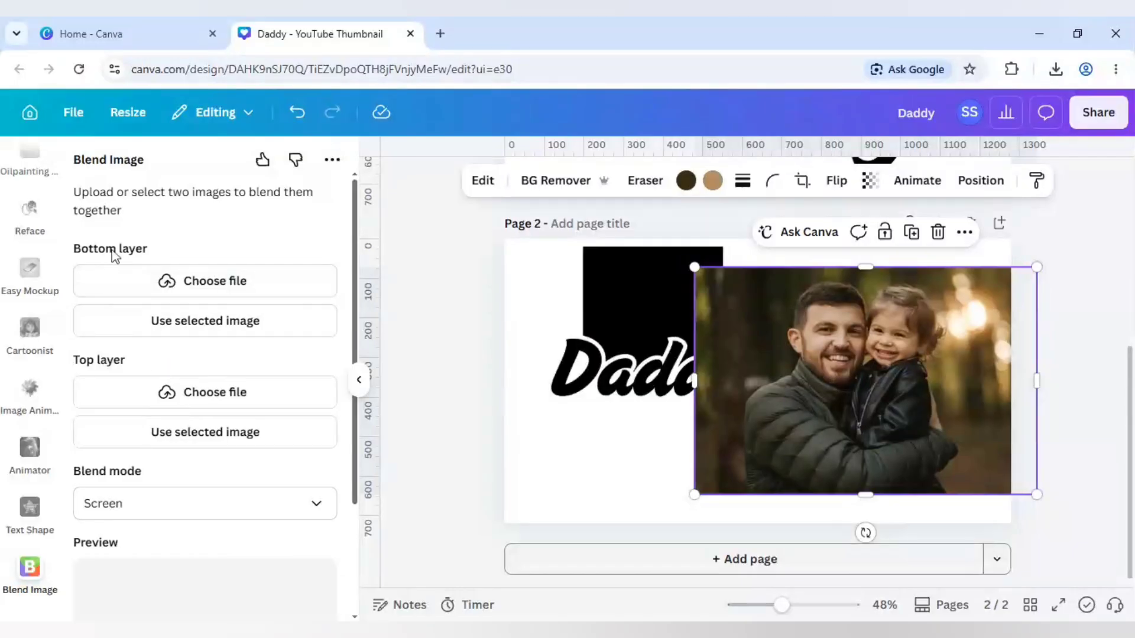
Use the Daddy image as the blend's bottom layer and the father-and-daughter photo as its top layer
left_click(602, 364)
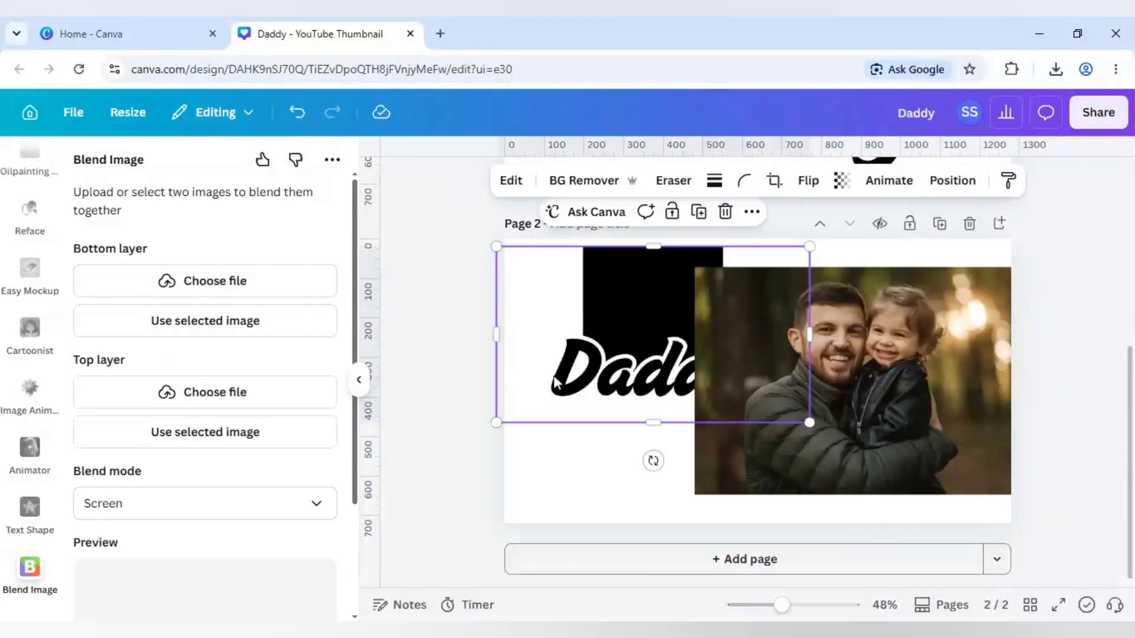
left_click(189, 322)
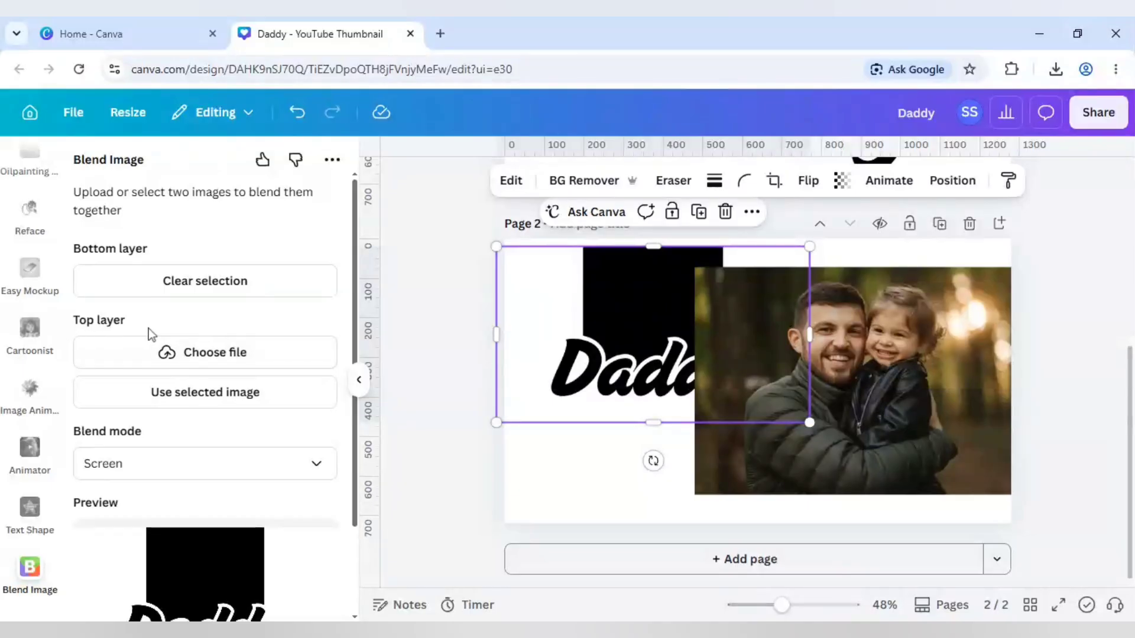
left_click(847, 409)
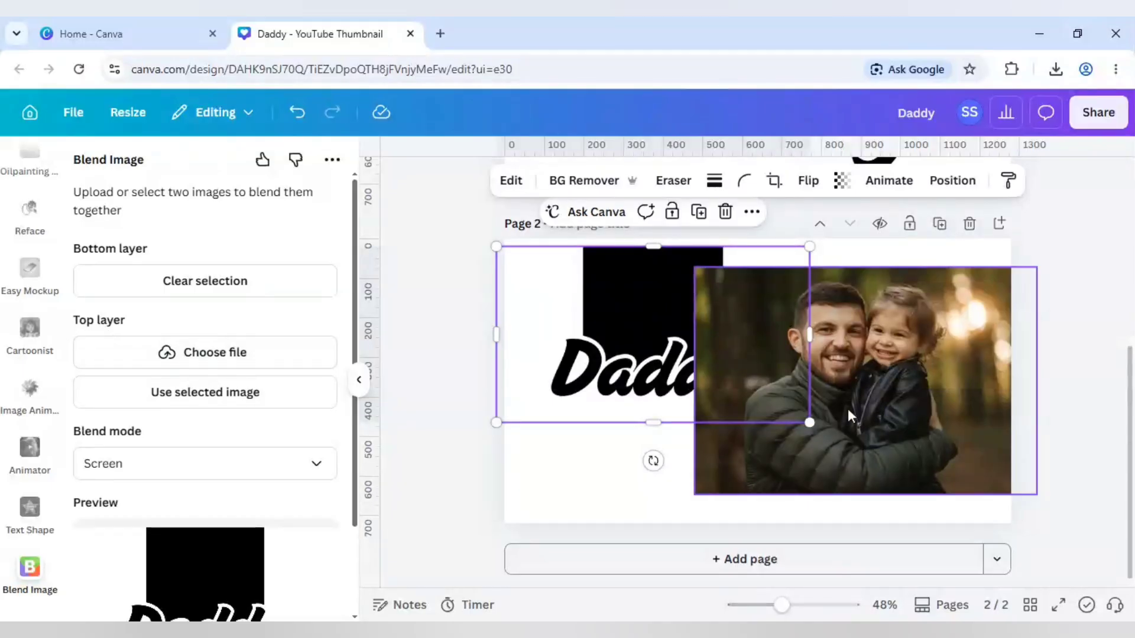
left_click(203, 395)
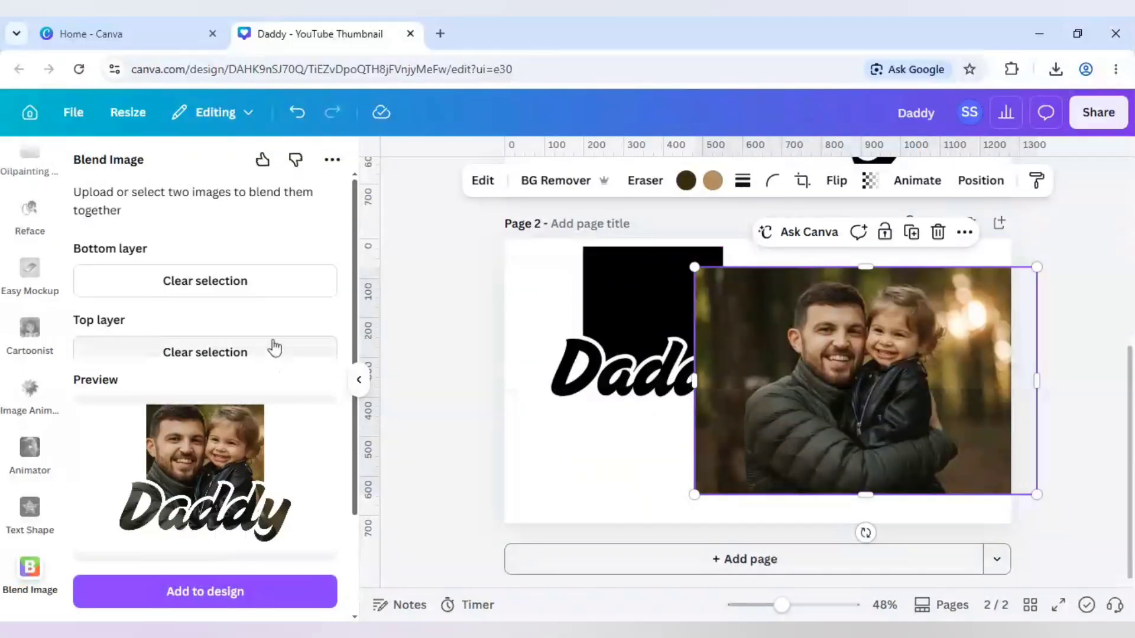
Expand the top layer's adjustments and review the placement options, keeping Fill with the Screen blend mode
scroll(274, 348, "down", 2)
scroll(253, 310, "down", 2)
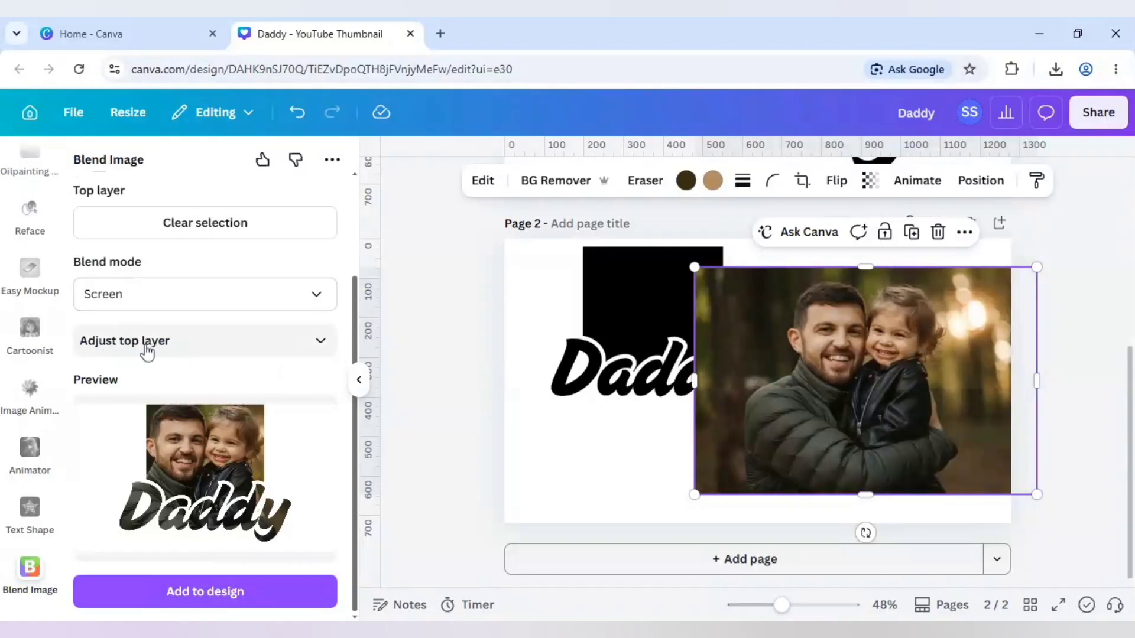
left_click(319, 348)
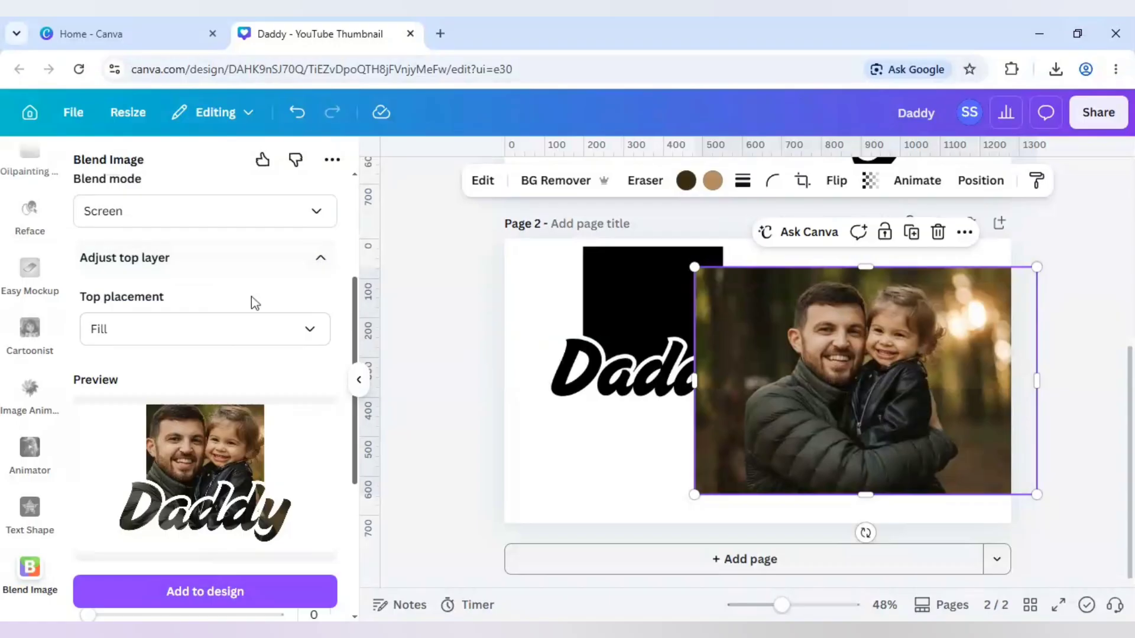
scroll(219, 277, "down", 2)
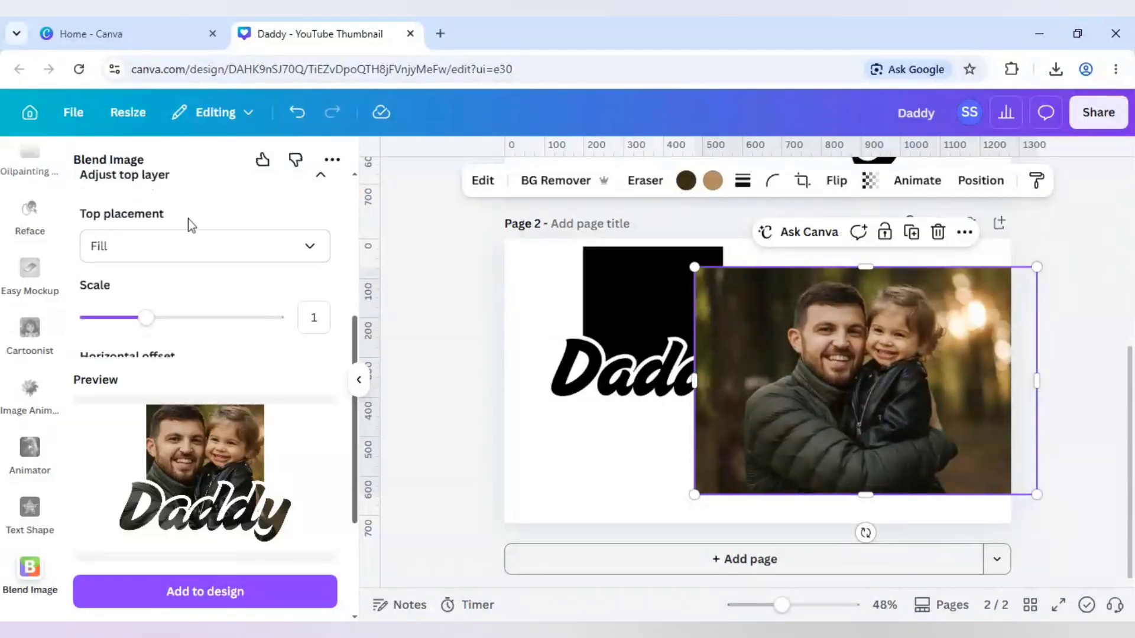
left_click(215, 256)
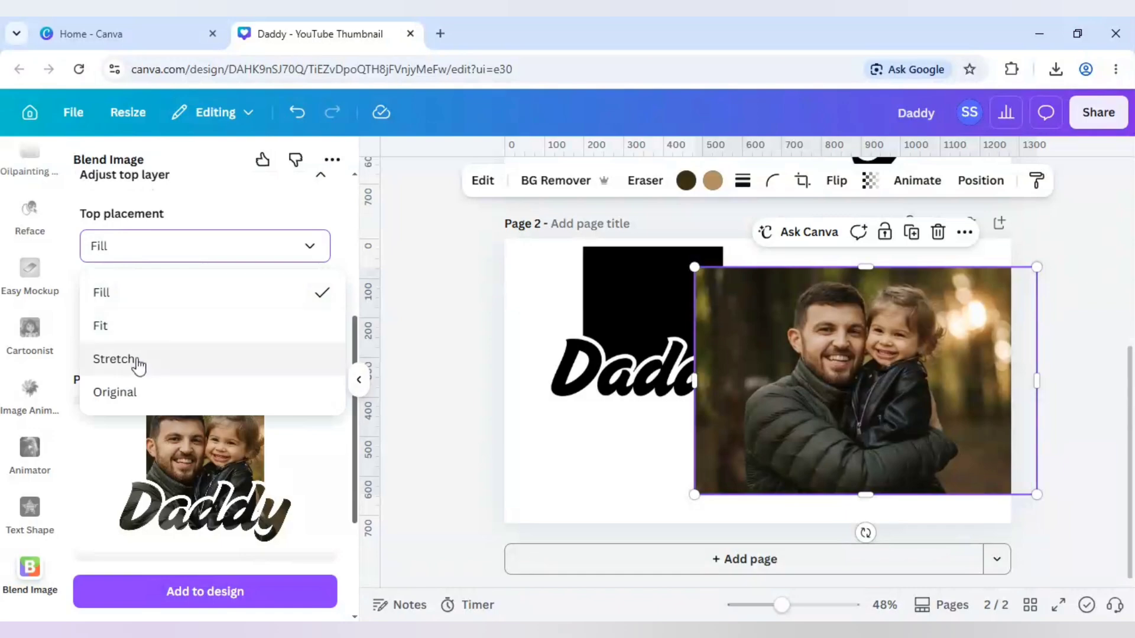
left_click(73, 299)
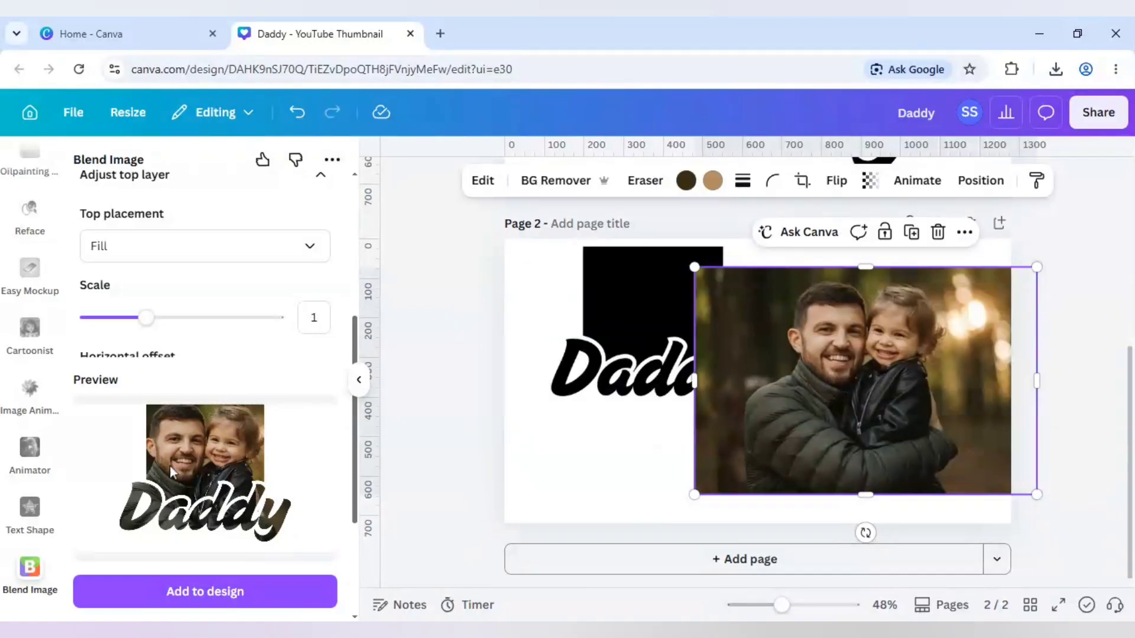
Set the top layer's horizontal offset to 1 and vertical offset to 3, keeping its scale at 1 and rotation at 0
scroll(197, 282, "down", 1)
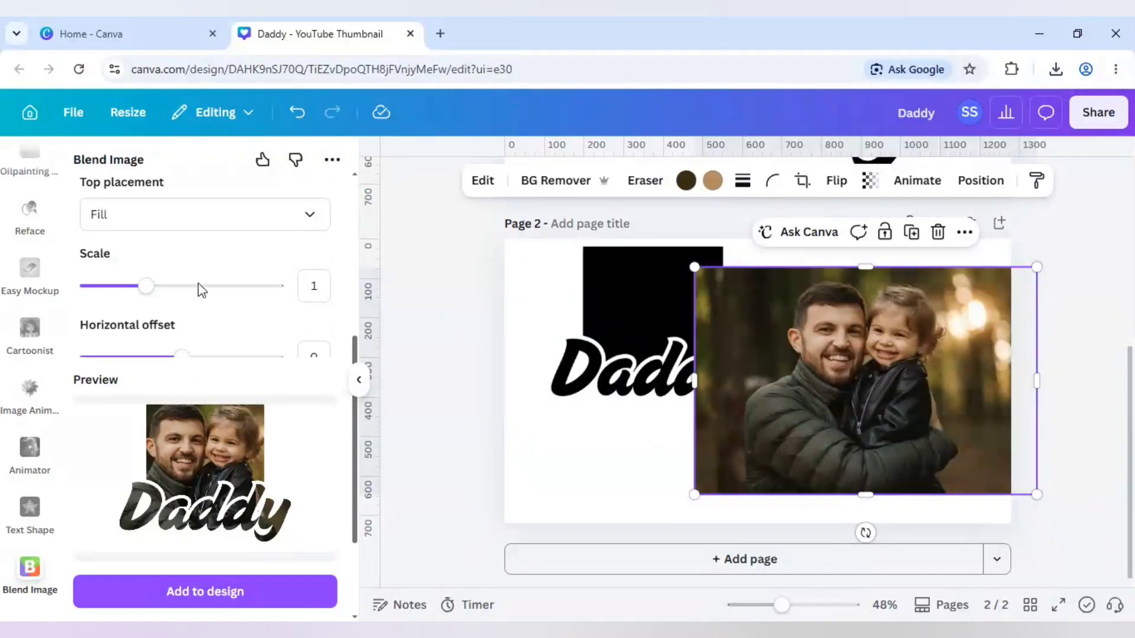
scroll(197, 283, "down", 2)
mouse_move(143, 234)
left_mouse_down()
mouse_move(121, 235)
mouse_move(148, 251)
left_mouse_up()
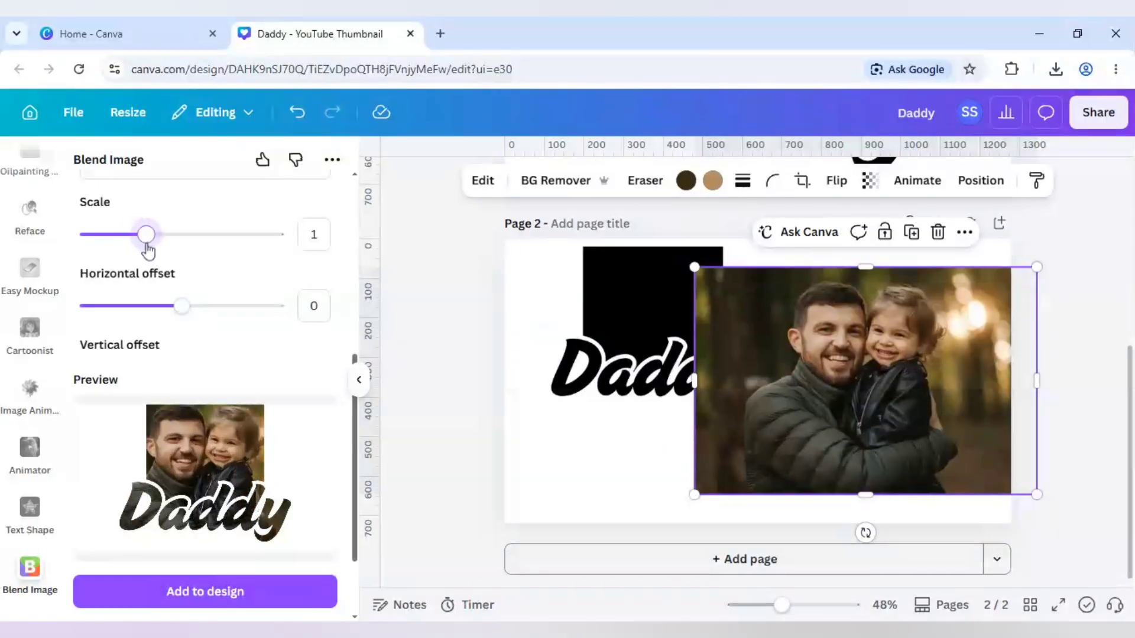
mouse_move(182, 306)
left_mouse_down()
mouse_move(168, 316)
mouse_move(208, 326)
mouse_move(188, 313)
mouse_move(186, 324)
left_mouse_up()
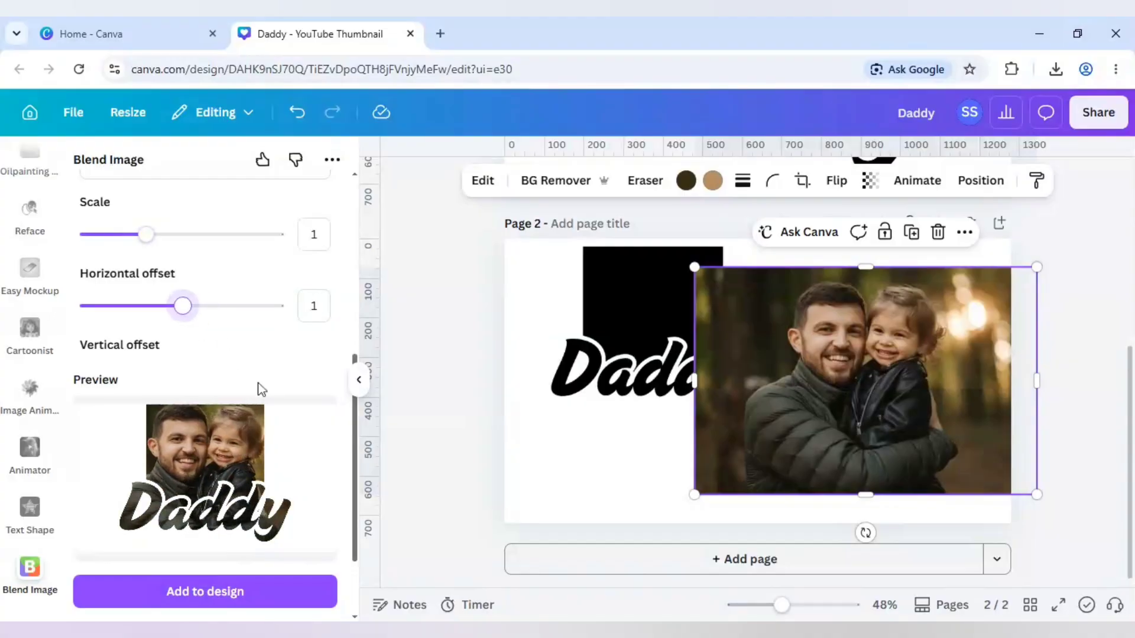
scroll(231, 337, "down", 1)
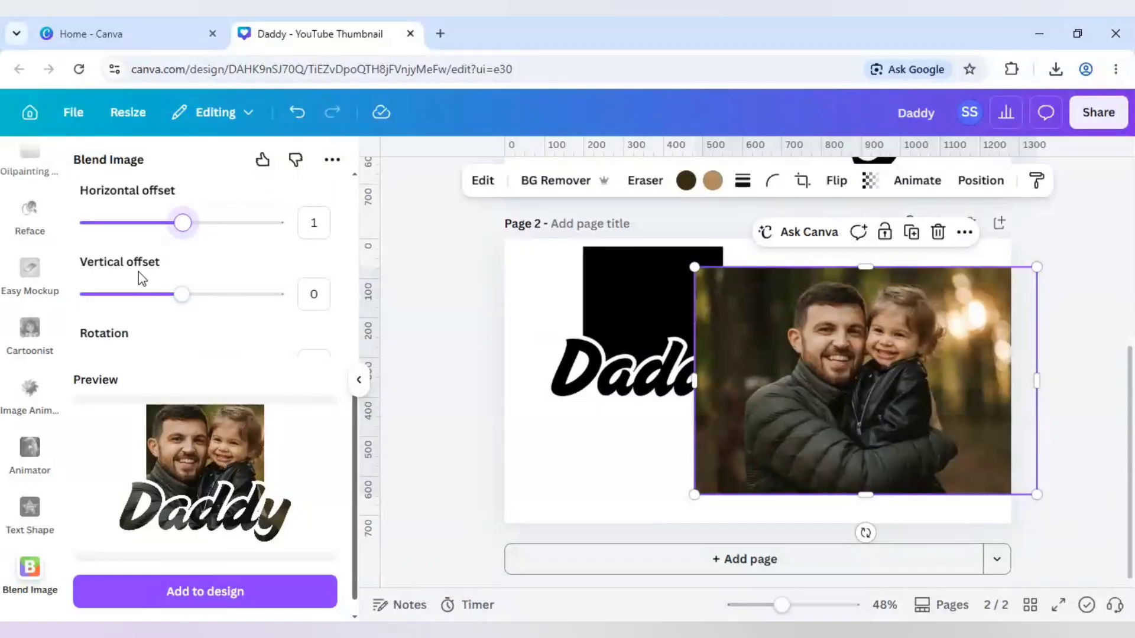
left_click_drag(177, 292, 188, 305)
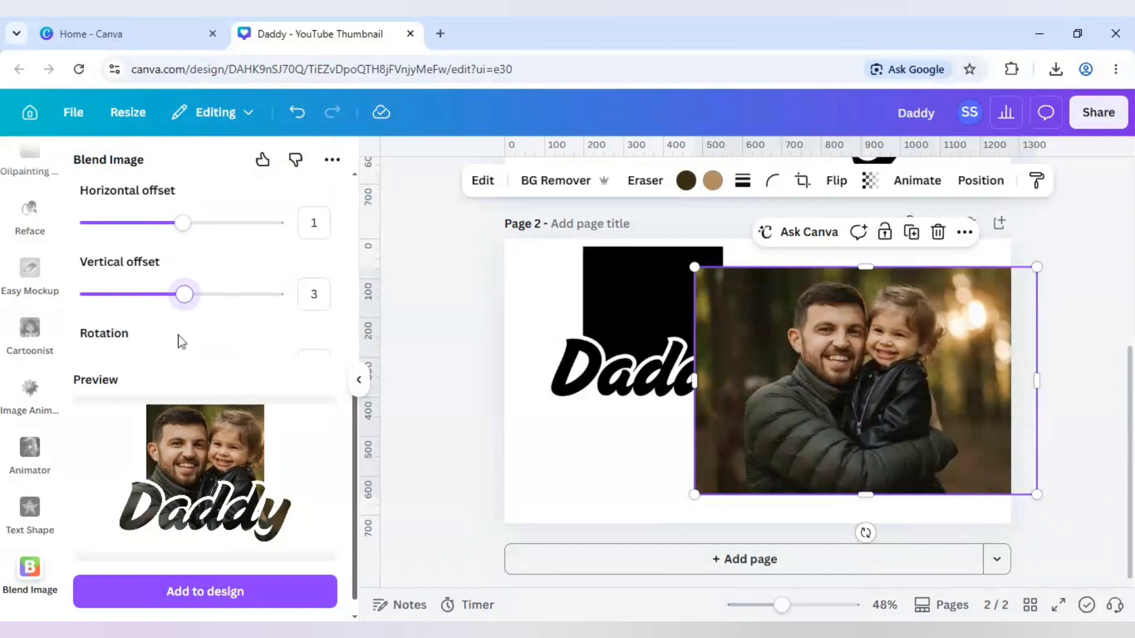
scroll(185, 330, "down", 1)
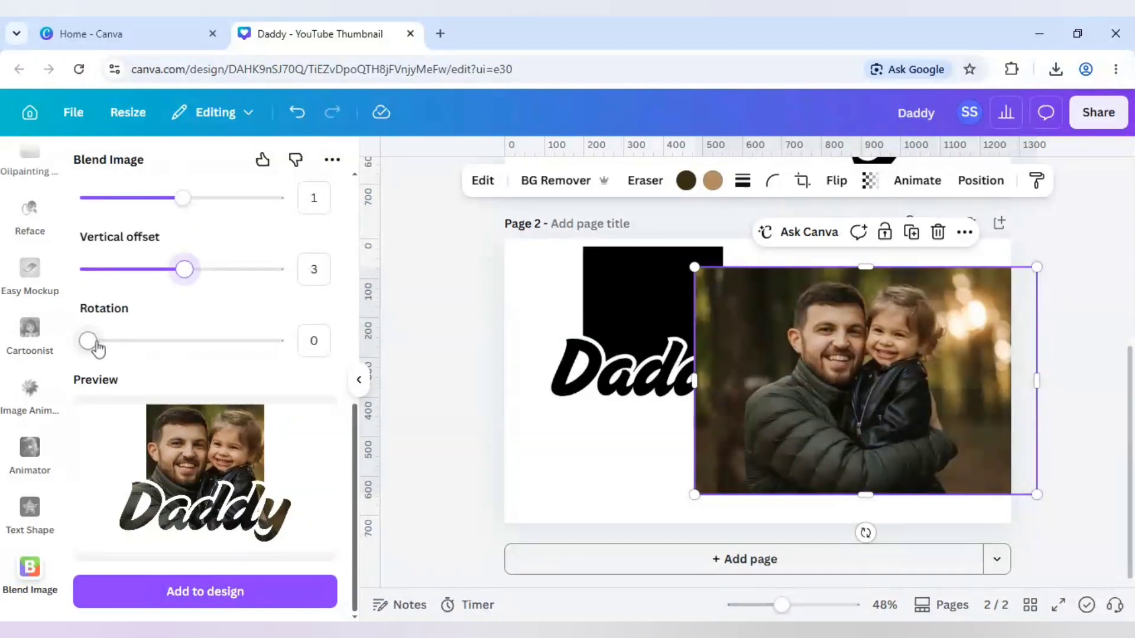
left_click_drag(94, 344, 83, 375)
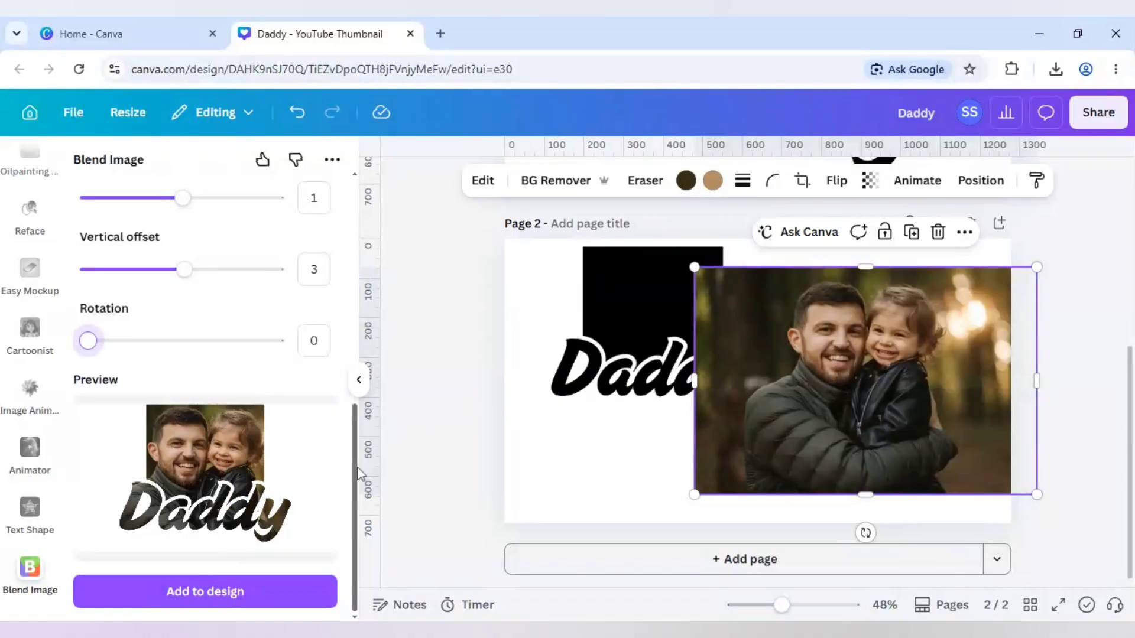
Add a blank third page after the photo page and insert the blended Daddy image from Blend Image on it
left_click(570, 559)
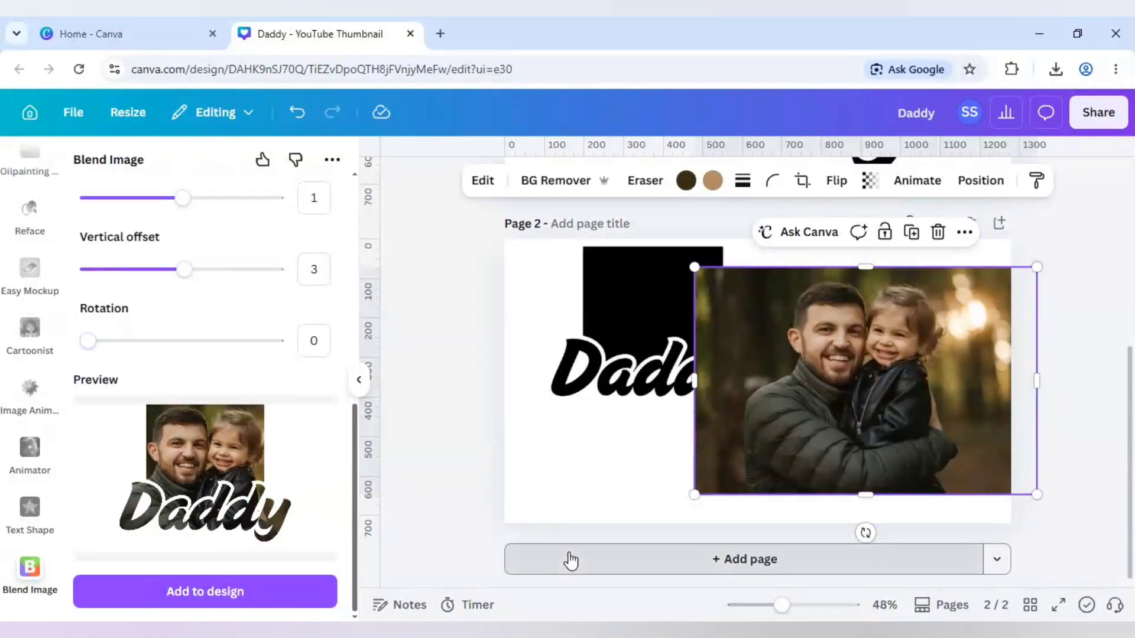
left_click(253, 606)
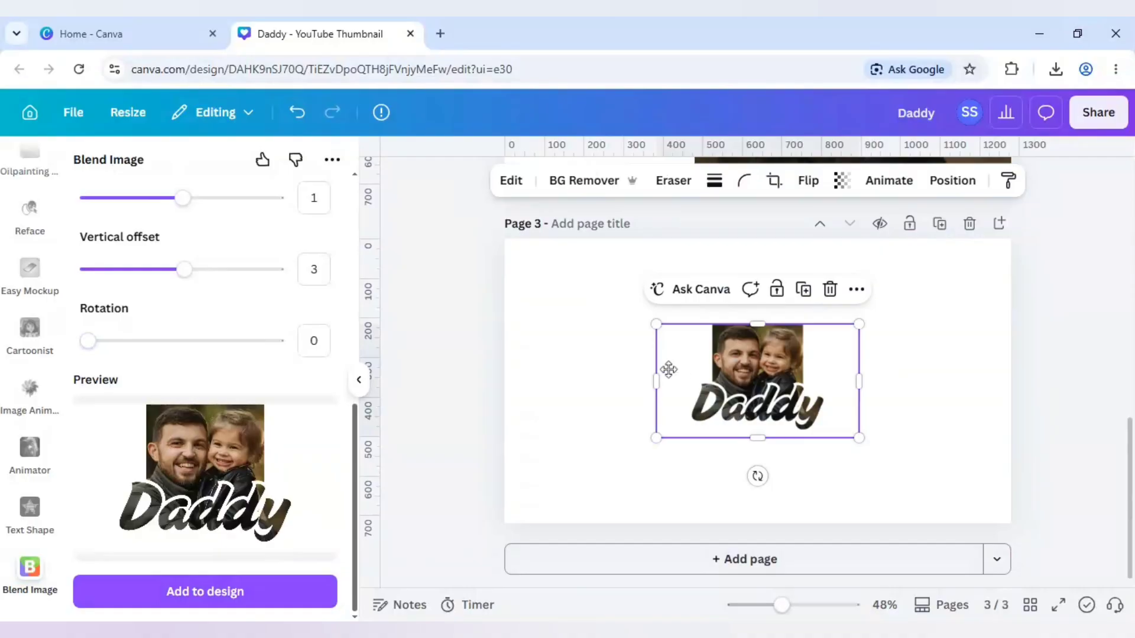
Align the blended image with the page's upper-left corner and enlarge it until it covers the page, extending slightly beyond the side and lower edges
left_click_drag(668, 370, 517, 284)
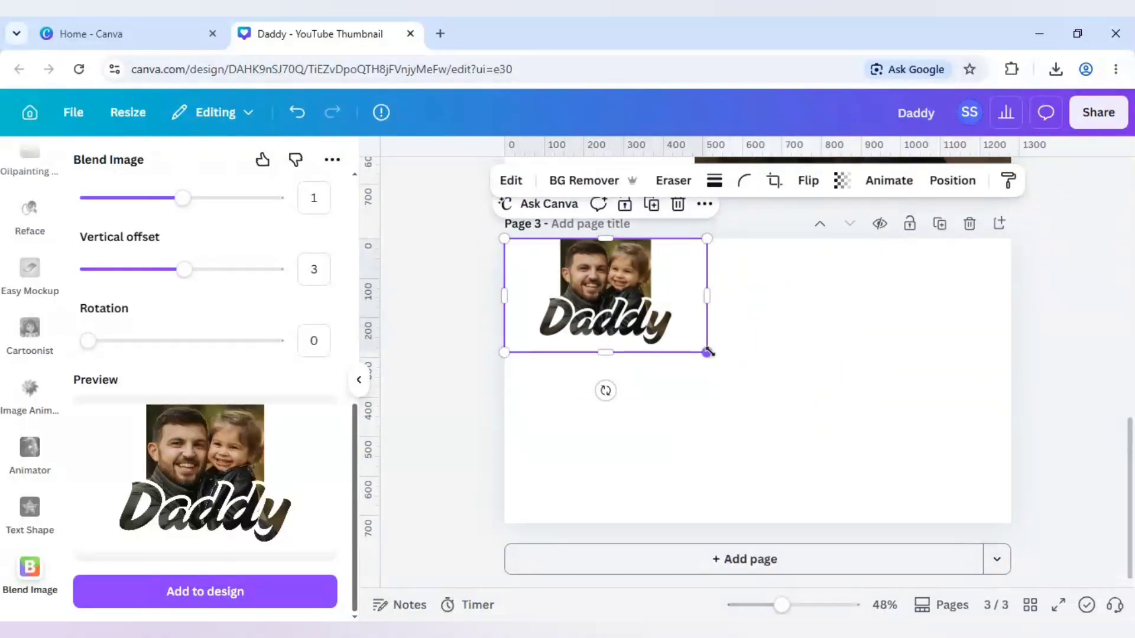
left_click_drag(707, 352, 1008, 528)
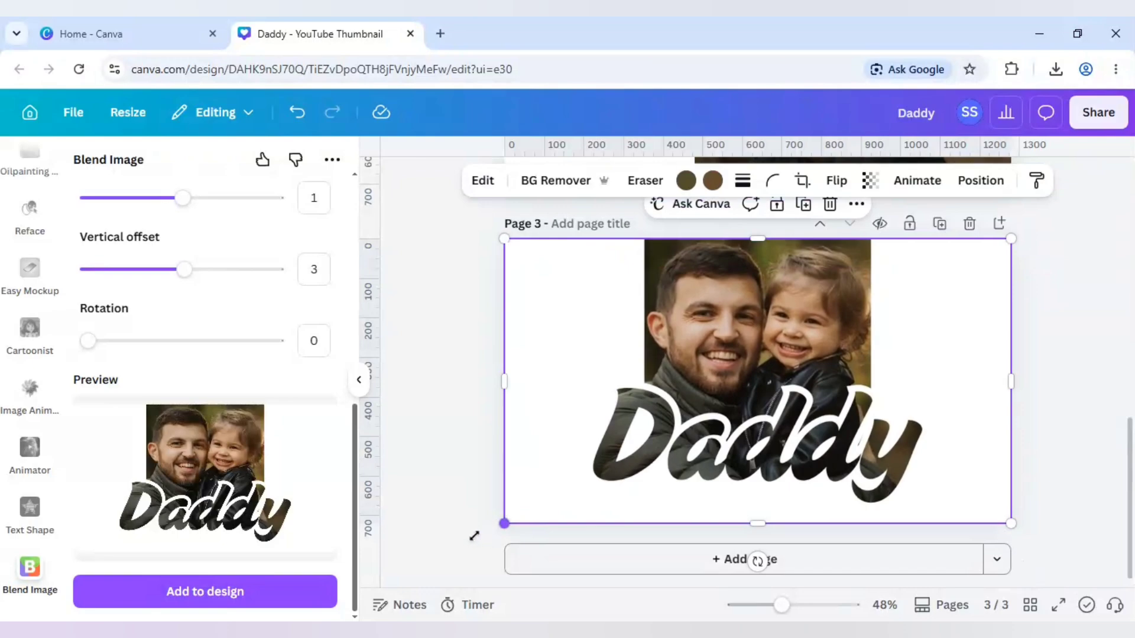
left_click_drag(474, 535, 498, 530)
left_click_drag(729, 506, 733, 497)
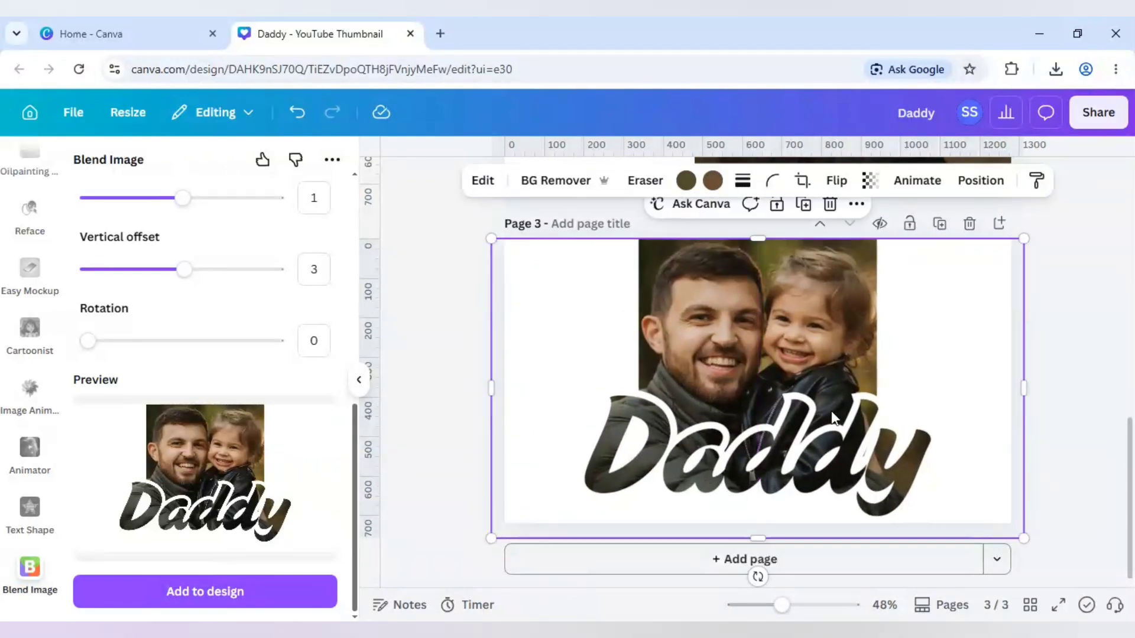
left_click(464, 397)
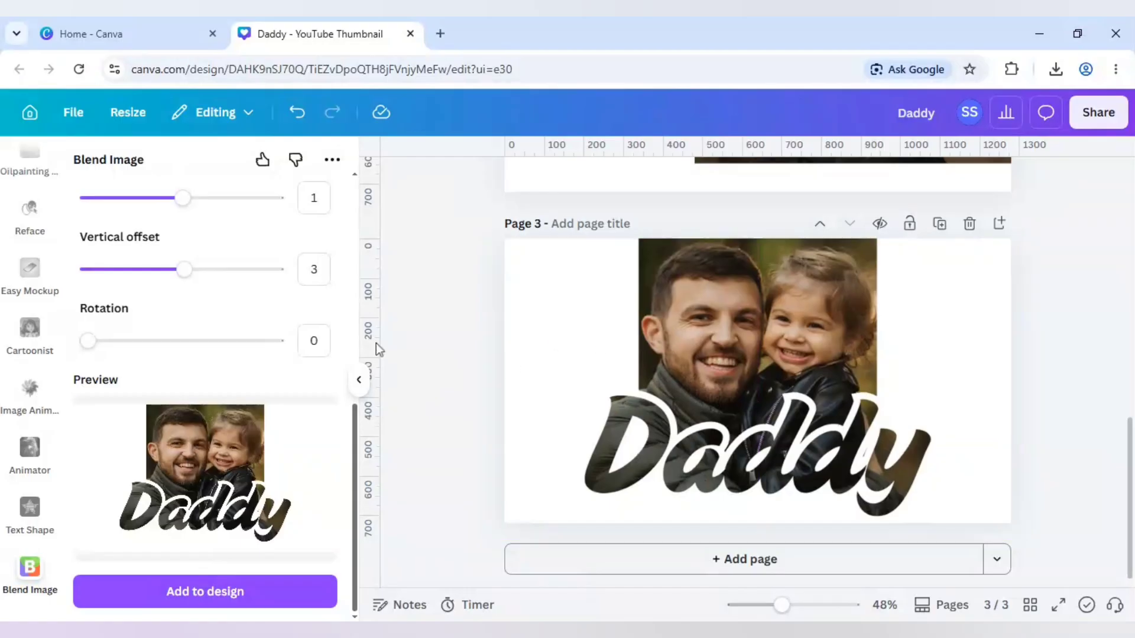